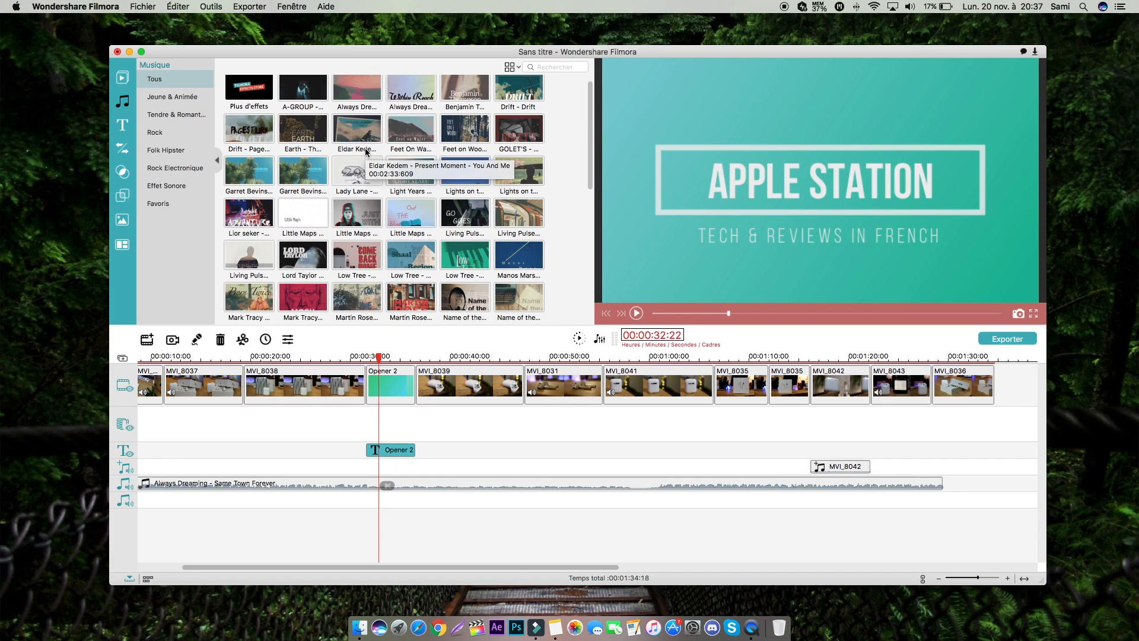
Trim the Always Dreaming music to end at about 32 s and place ES_Contigo - AGST on the audio track below, starting at 00:00:09:08
left_click_drag(3, 638, 376, 484)
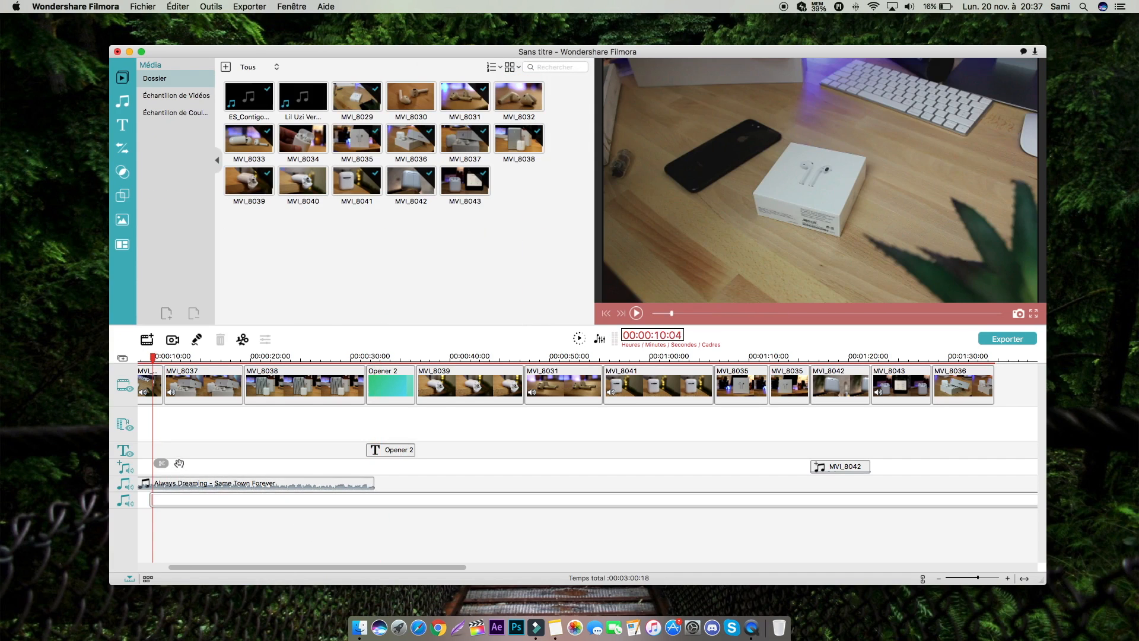
left_click_drag(179, 463, 171, 499)
left_click(198, 488)
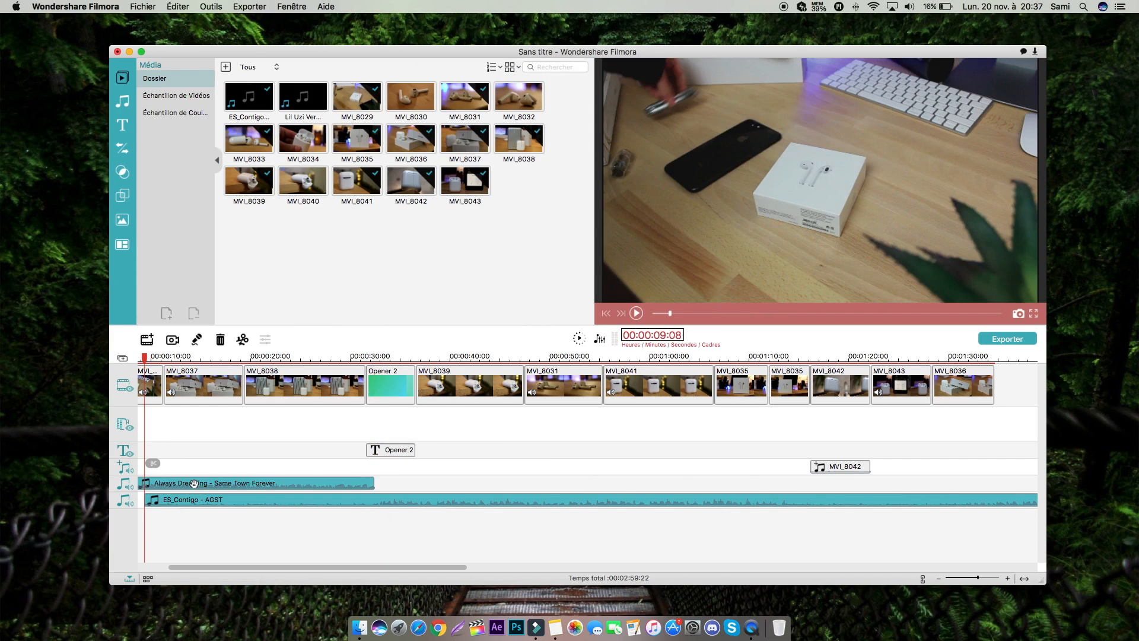
Browse the music library and the title presets
left_click(123, 104)
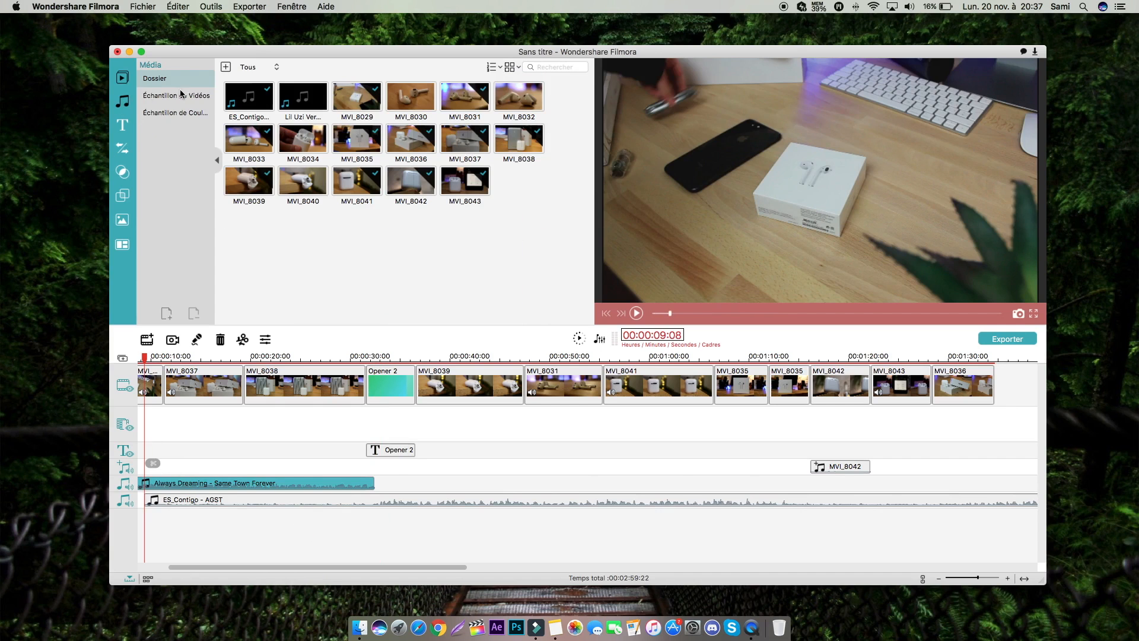
scroll(531, 219, "down", 2)
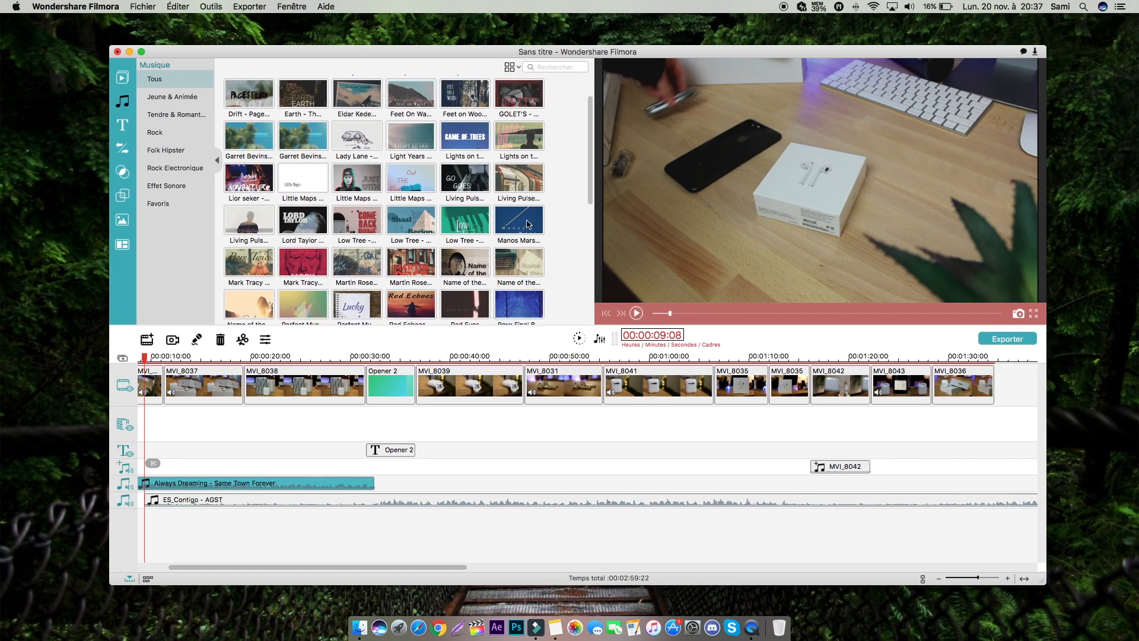
left_click(123, 126)
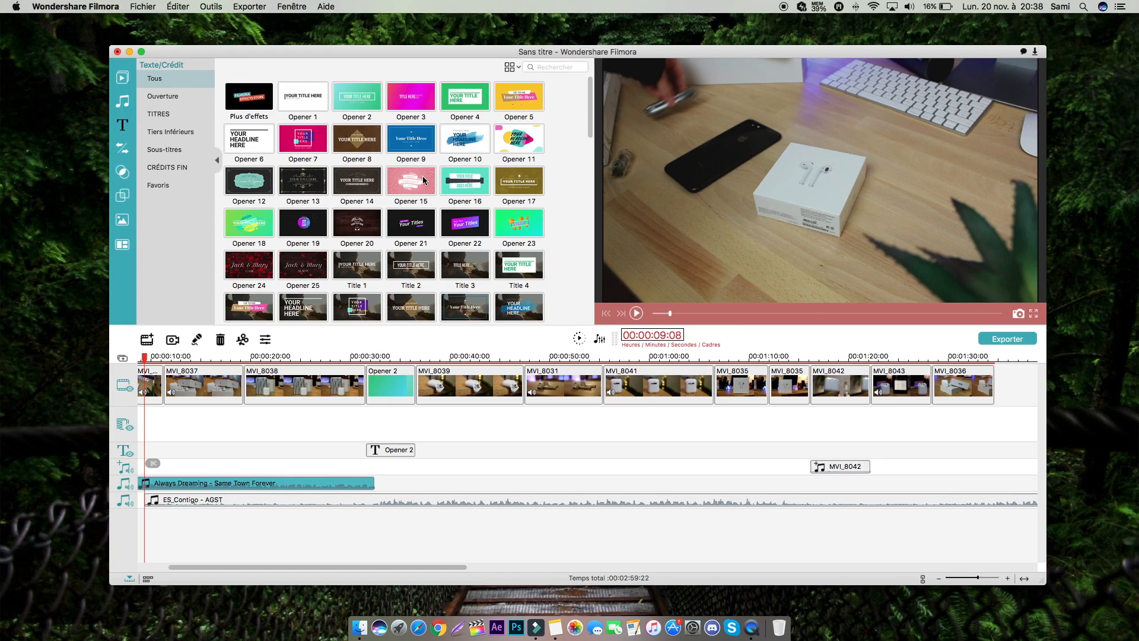
Preview the Opener 2 title full screen, then return to the editing view
left_click(385, 358)
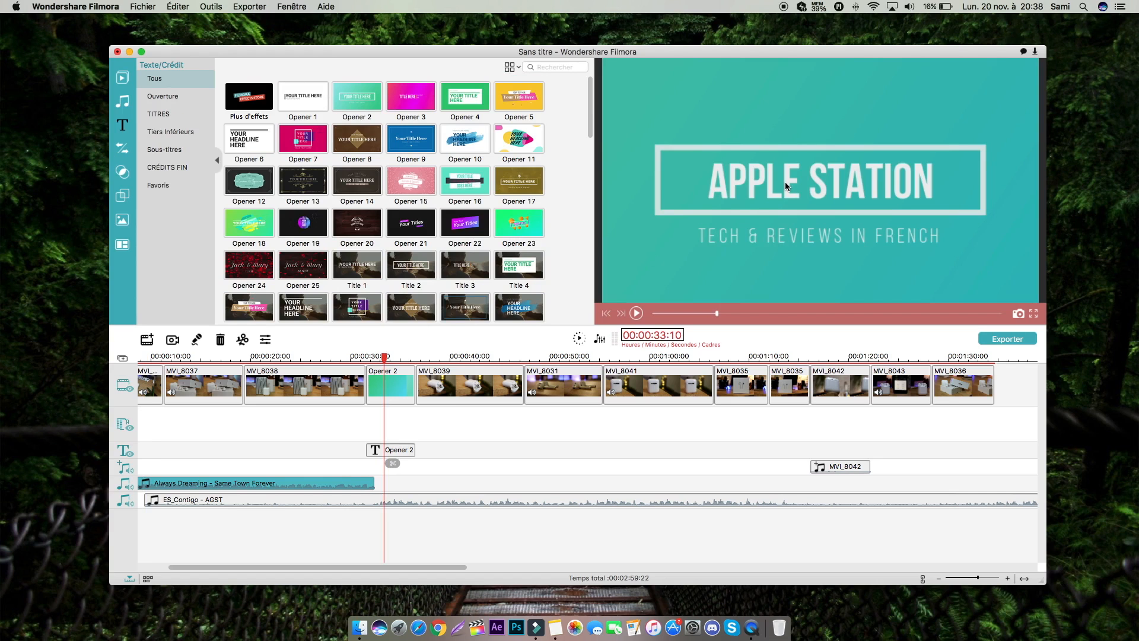
double_click(761, 185)
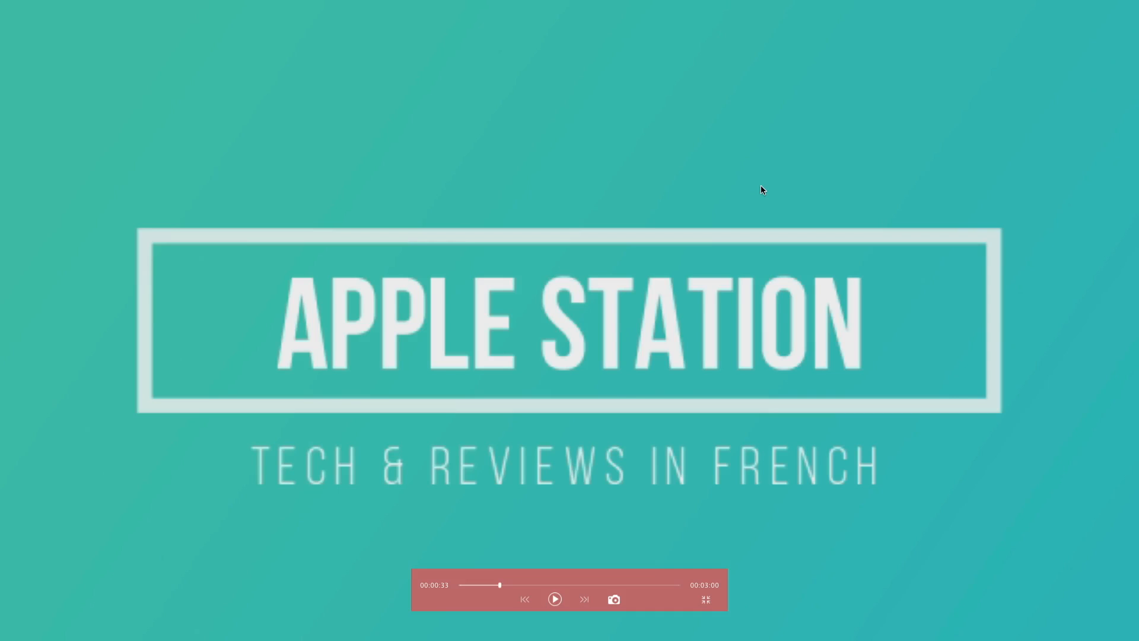
double_click(598, 320)
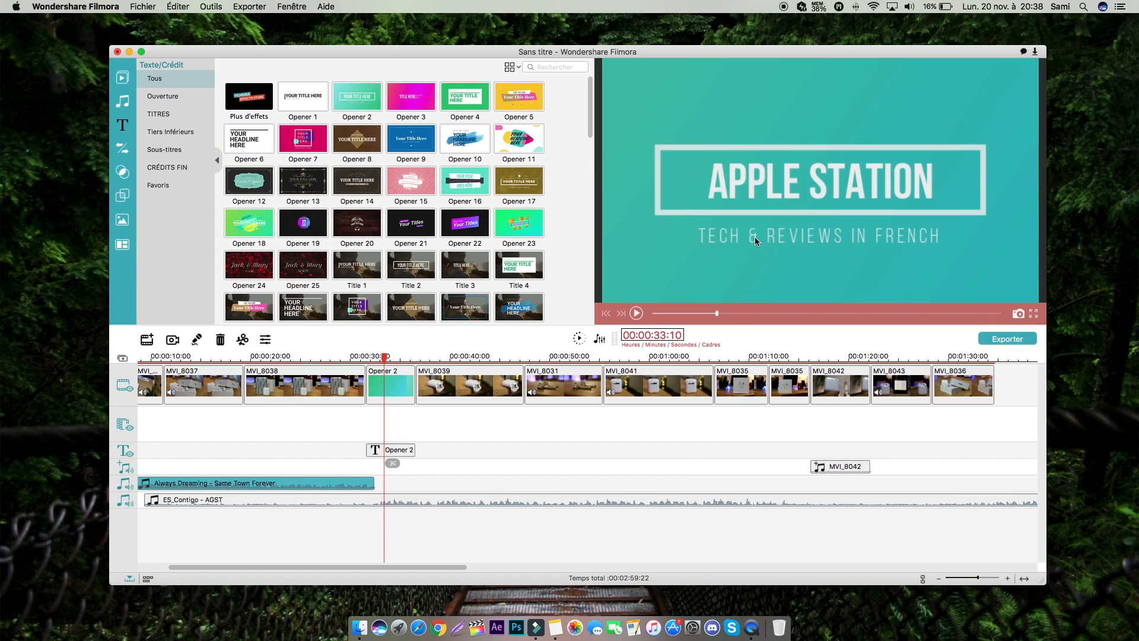
Try Text style 6 and Text style 8 on the Opener 2 subtitle line, then reset the title
double_click(407, 449)
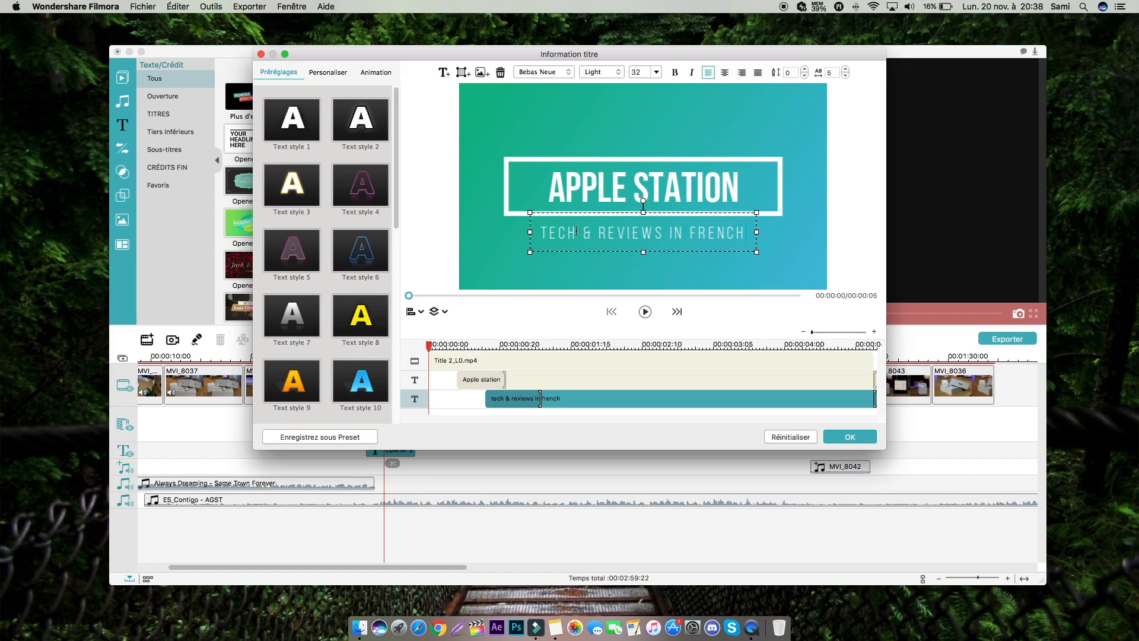
left_click_drag(578, 232, 659, 232)
left_click(375, 269)
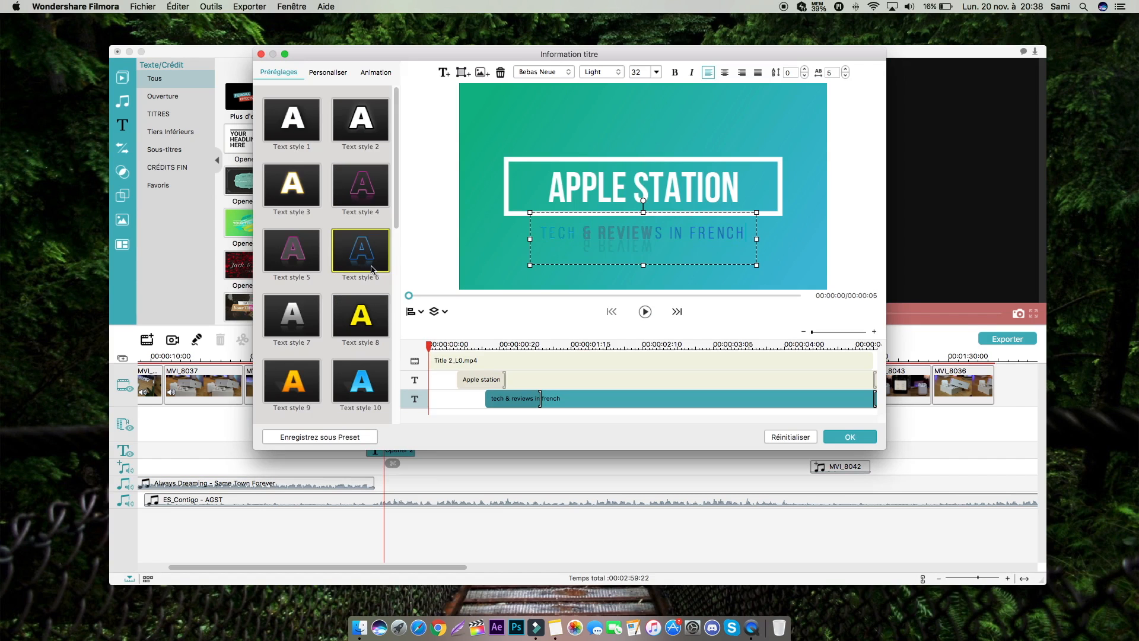
left_click(358, 312)
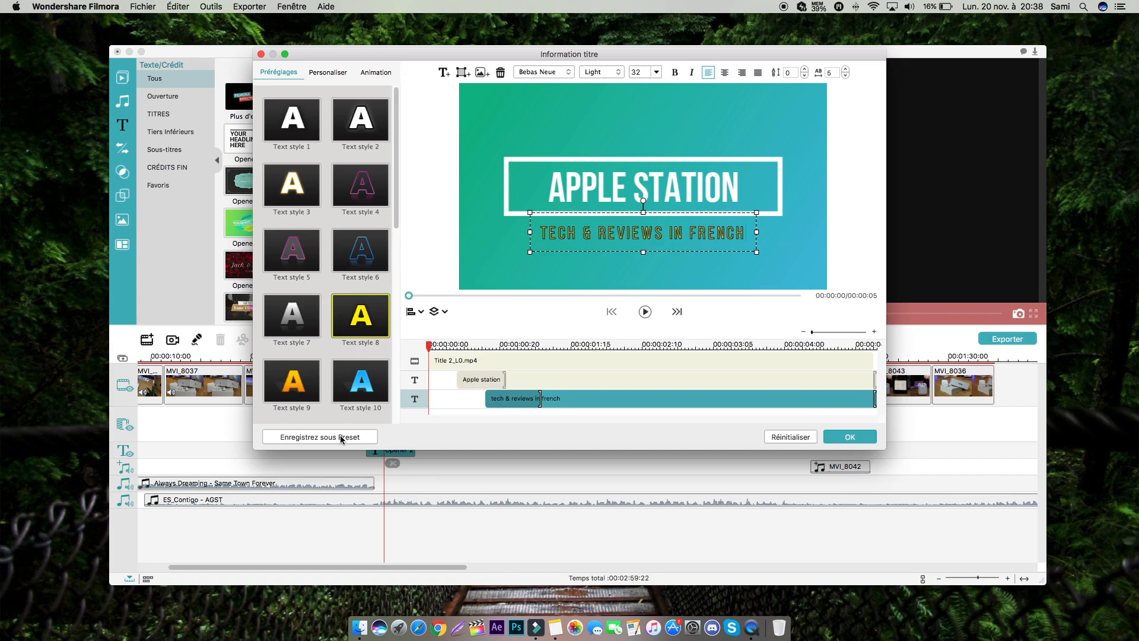
left_click(792, 439)
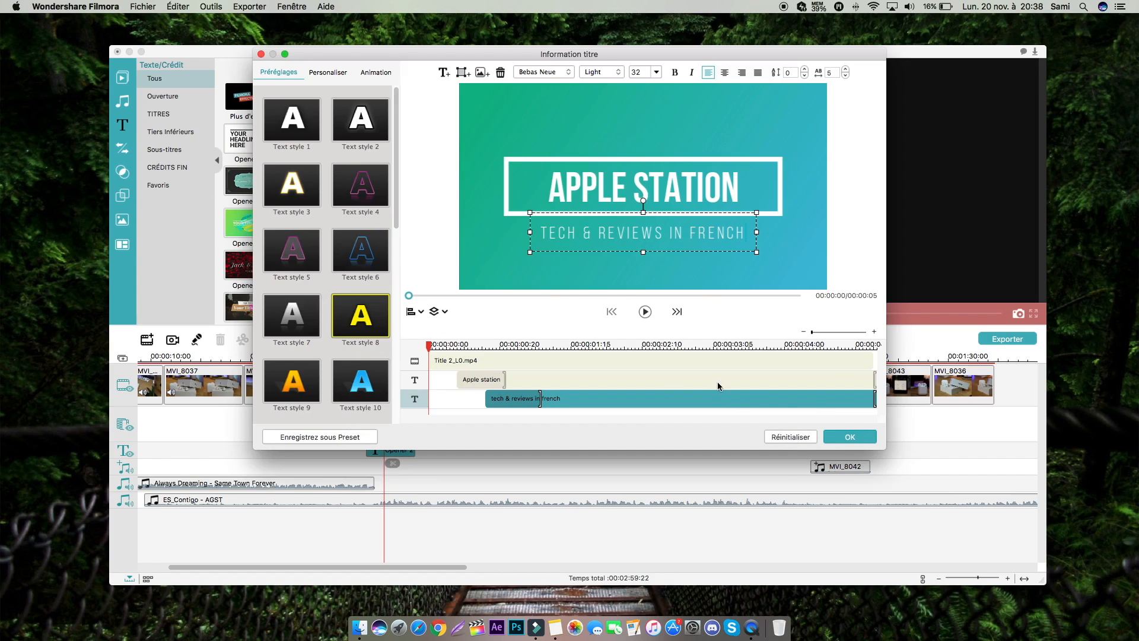
left_click(844, 439)
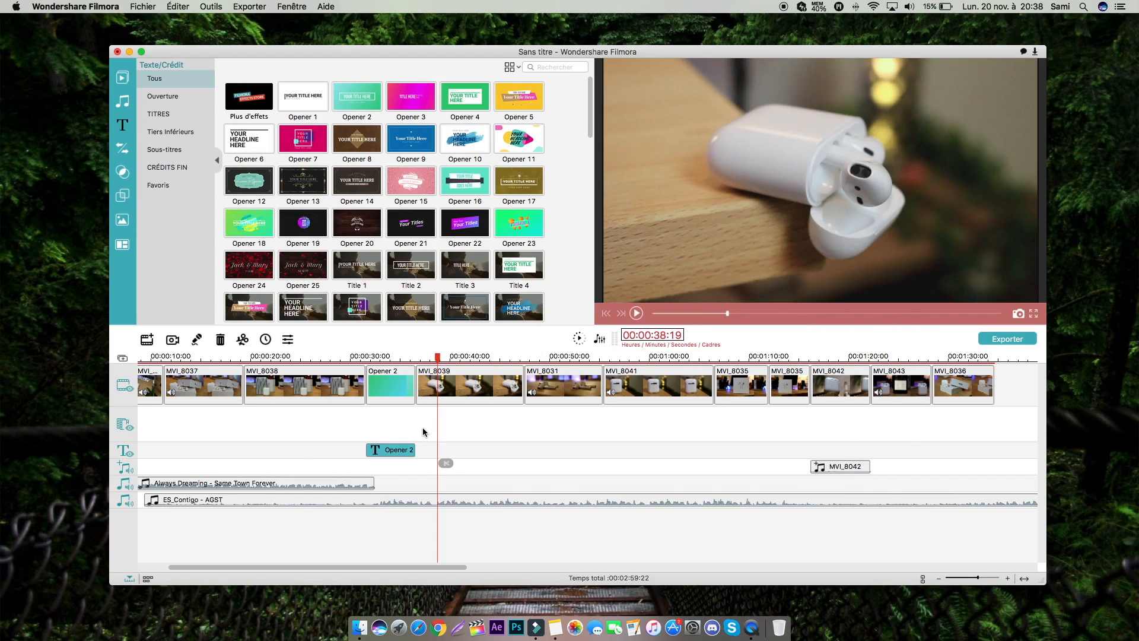
Add a Round_zoom_out transition between clips MVI_8039 and MVI_8031
left_click(123, 149)
scroll(390, 236, "down", 5)
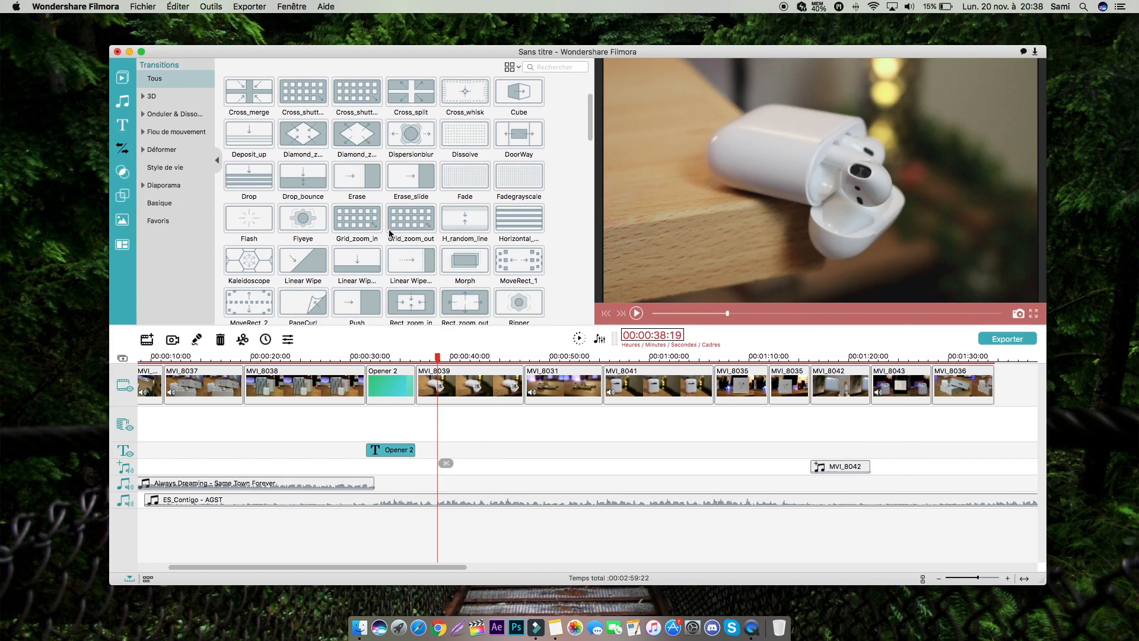
scroll(390, 236, "down", 10)
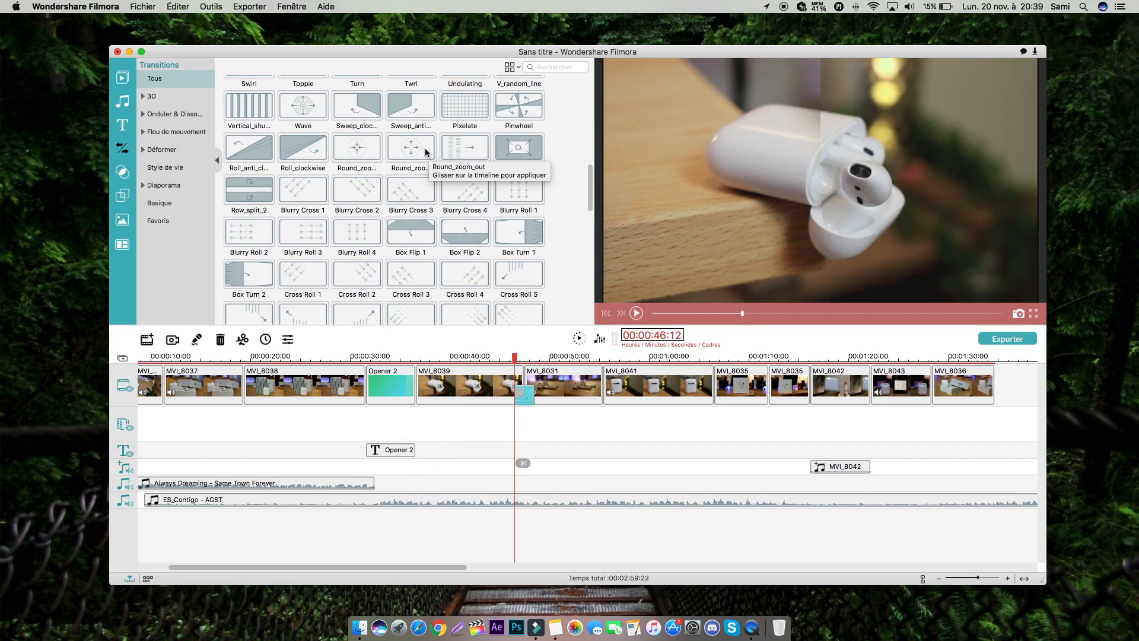
left_click(412, 149)
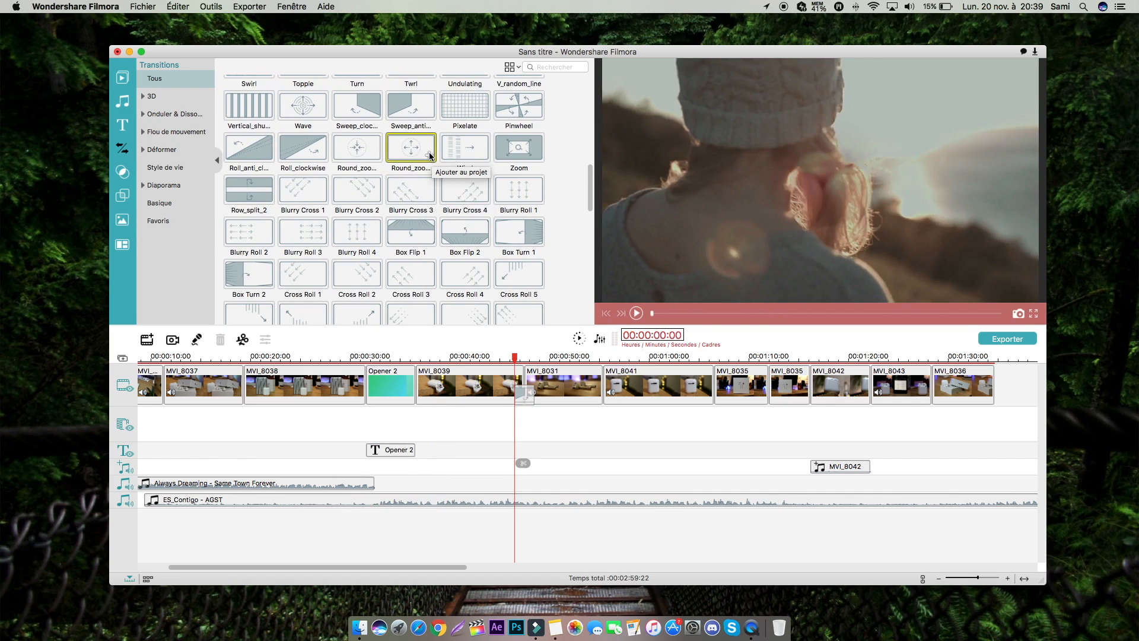
left_click(524, 394)
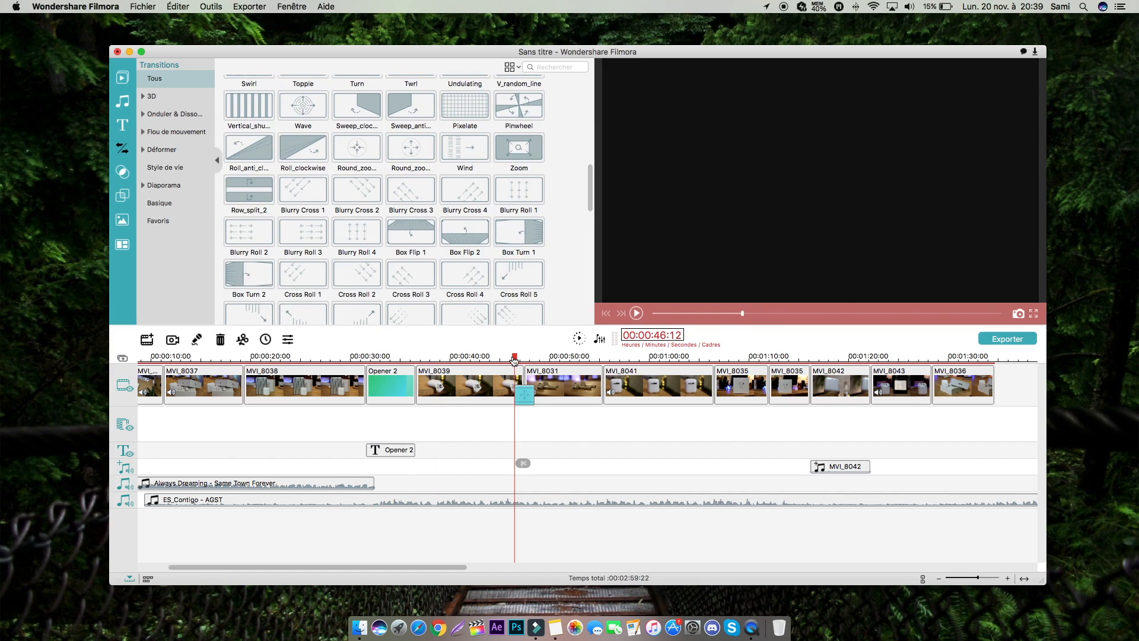
Play back the new transition and return the playhead to its start
left_click_drag(513, 360, 507, 359)
key("space")
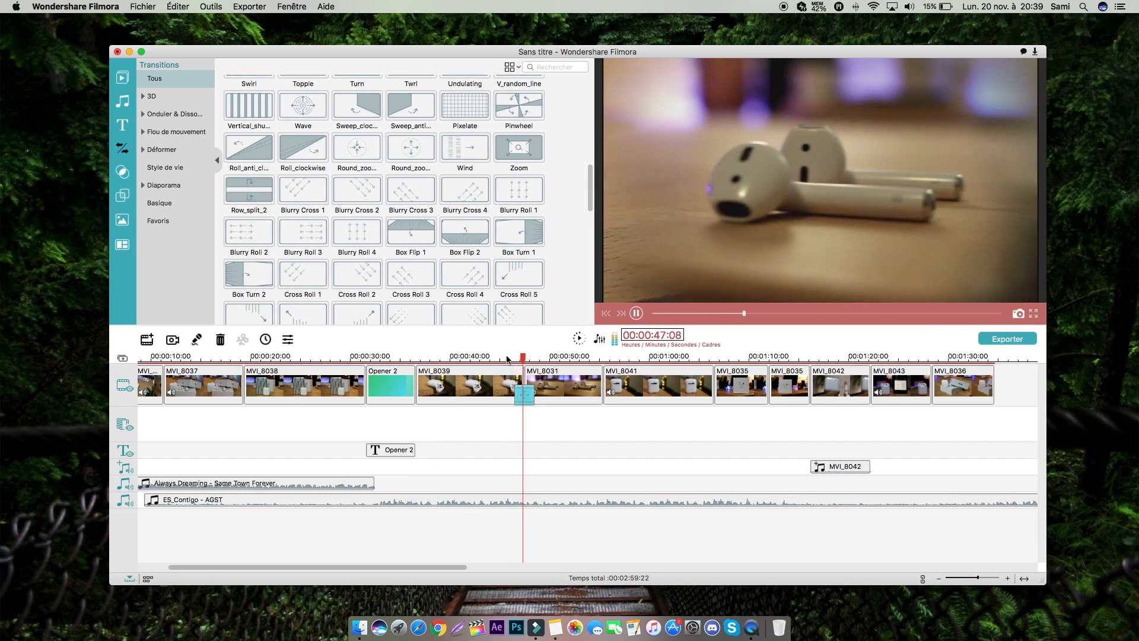
key("space")
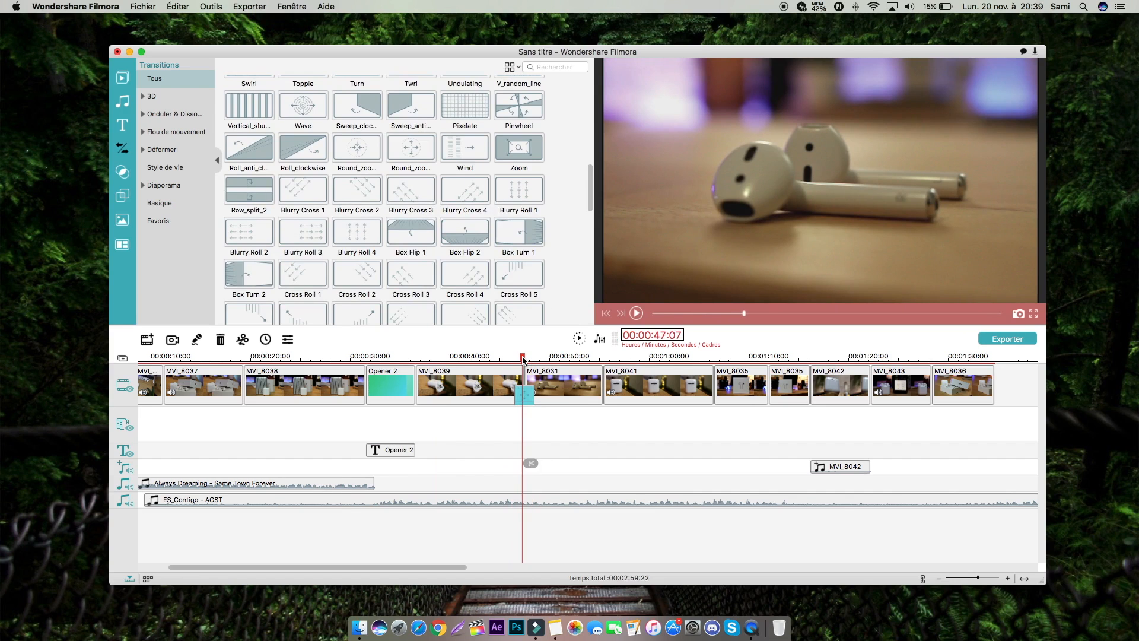
left_click(523, 357)
left_click(515, 355)
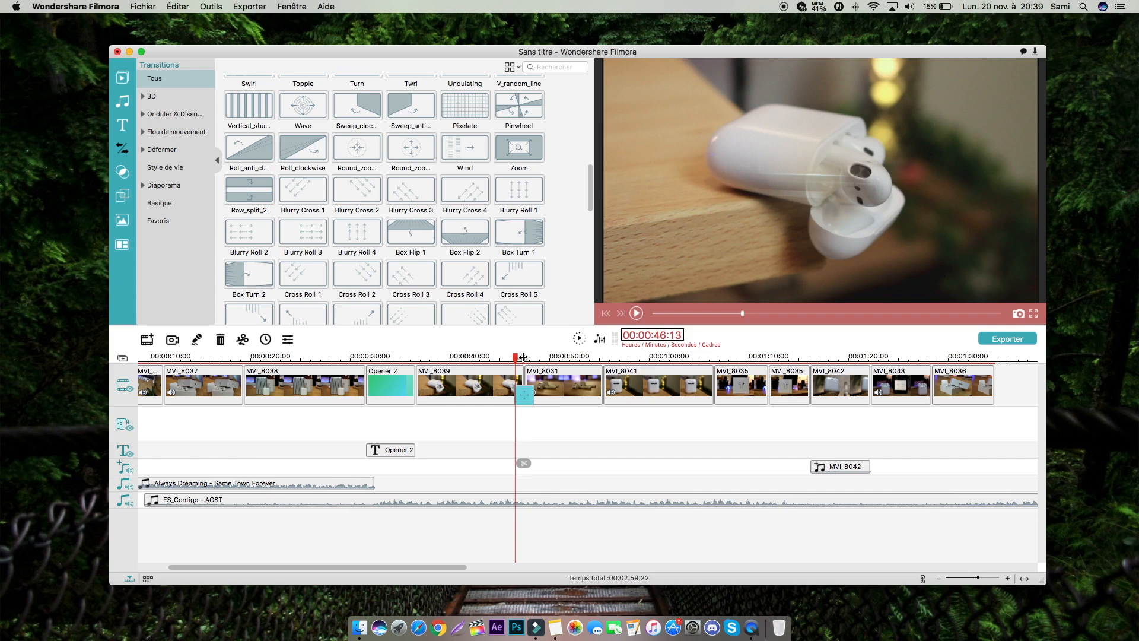
Add the Light Leak 8 overlay over clip MVI_8038 and extend its start back to 00:00:20:01
left_click(122, 195)
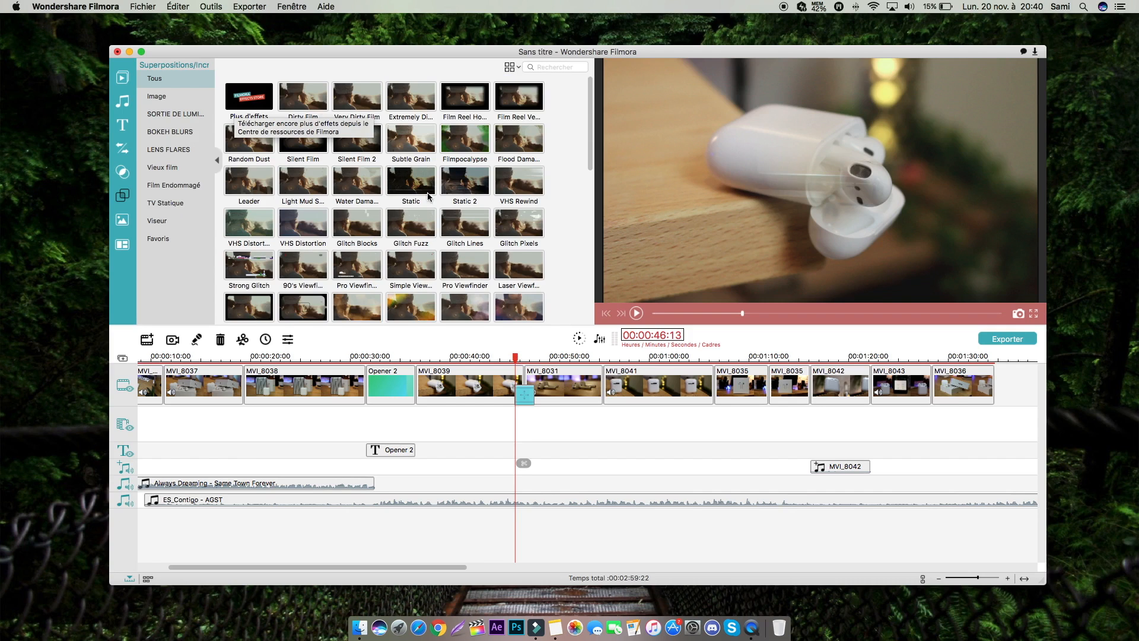
scroll(433, 220, "down", 5)
scroll(439, 239, "down", 8)
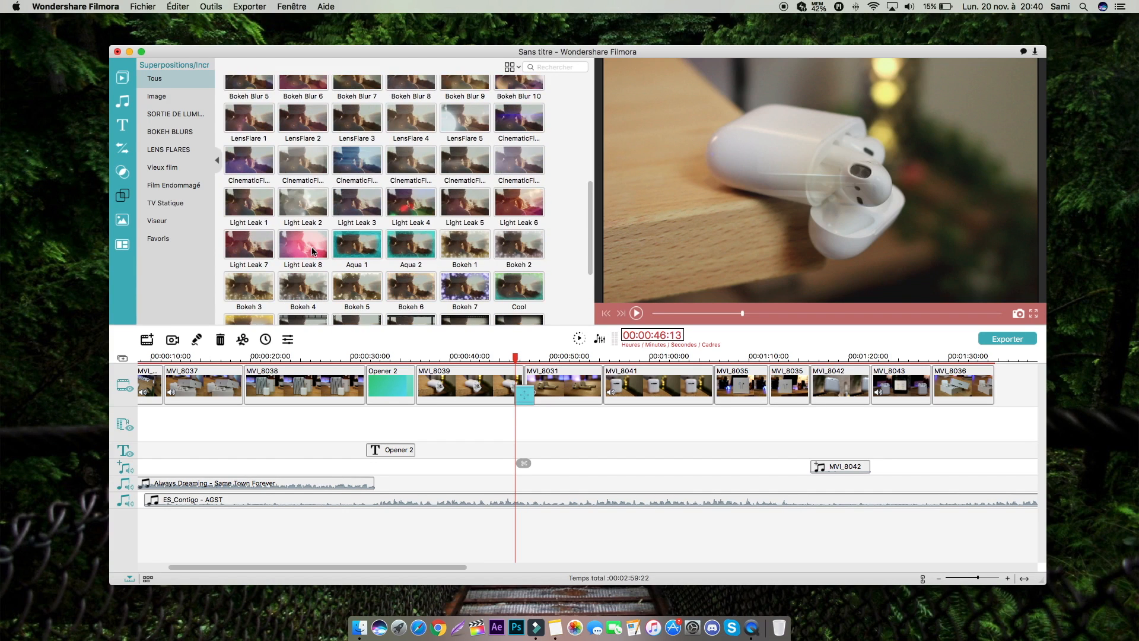
left_click(295, 355)
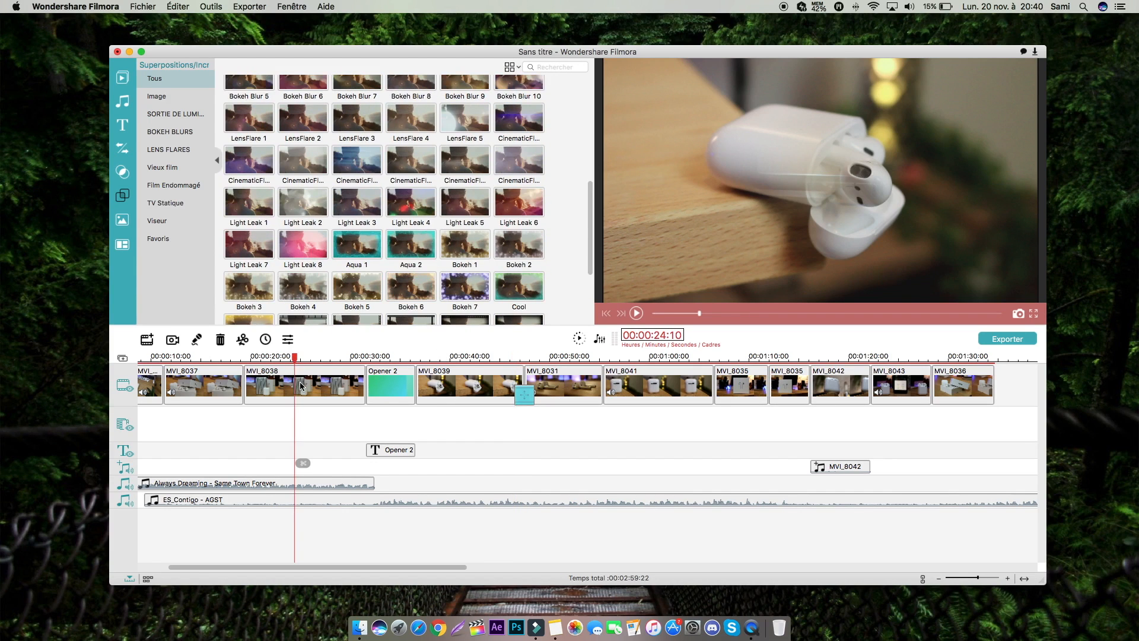
left_click(302, 387)
left_click(304, 242)
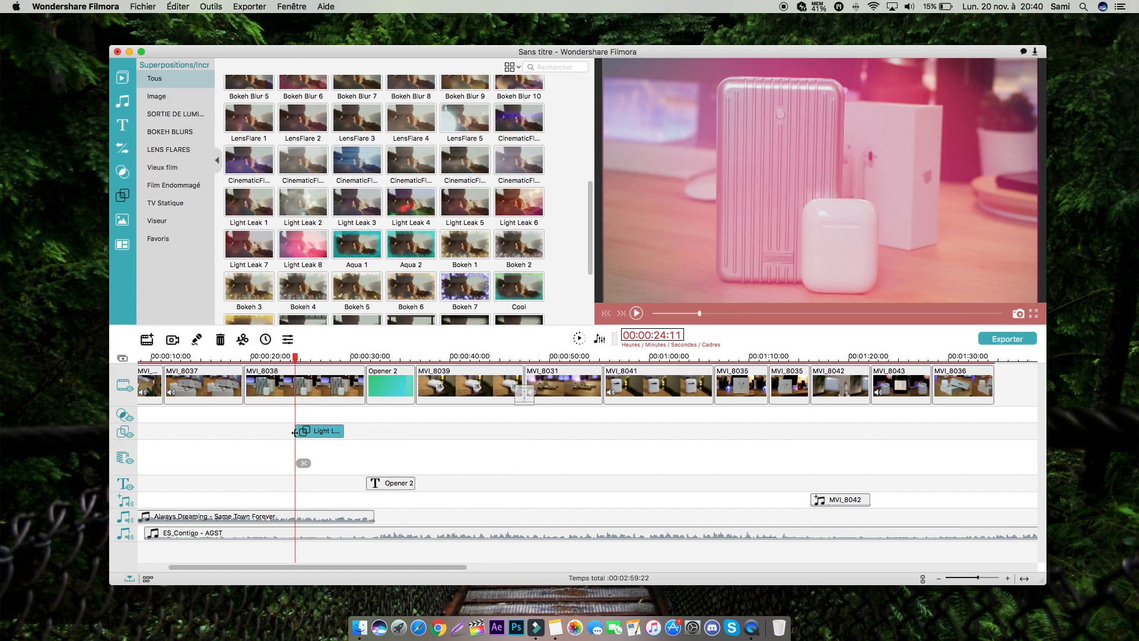
left_click_drag(295, 431, 250, 430)
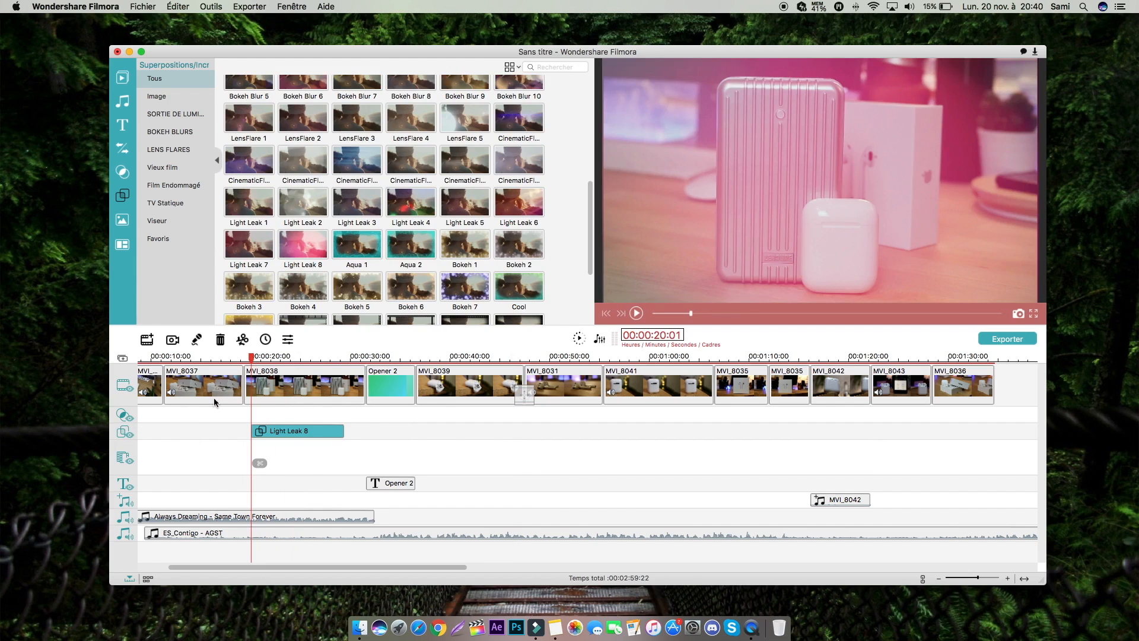
Play back the start of the Light Leak 8 overlay and the transition between MVI_8039 and MVI_8031
left_click_drag(250, 355, 245, 356)
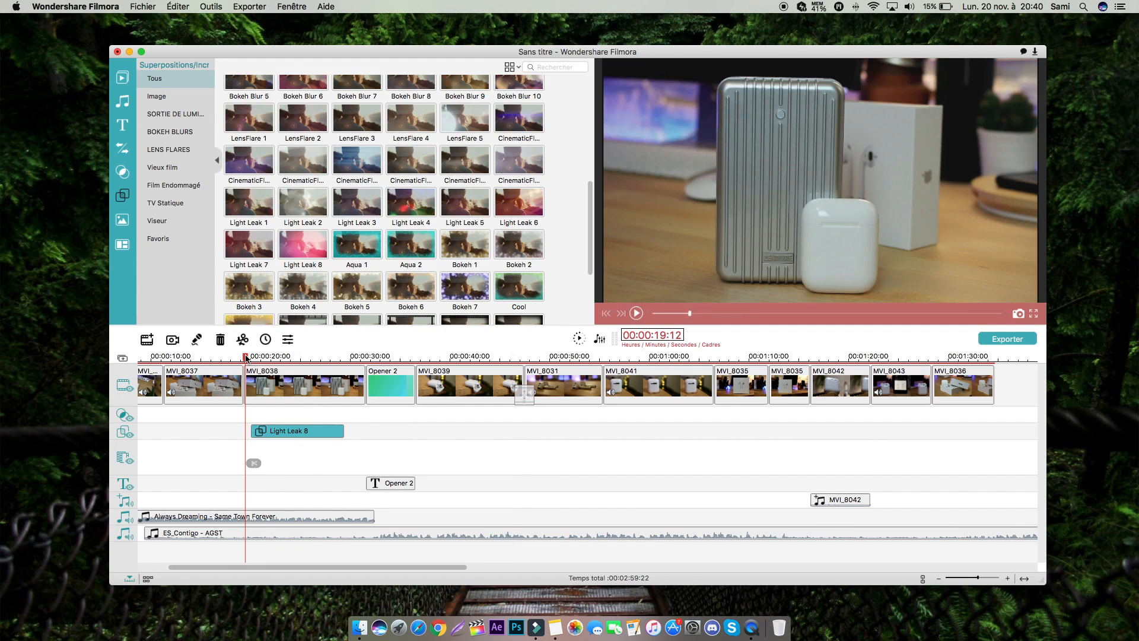
key("space")
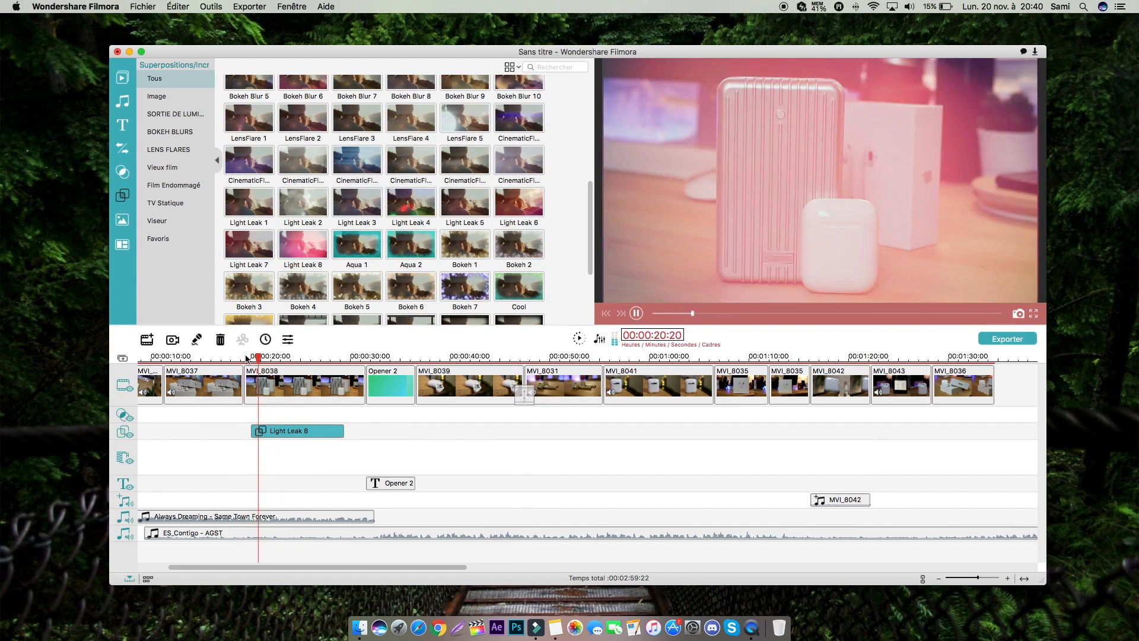
key("space")
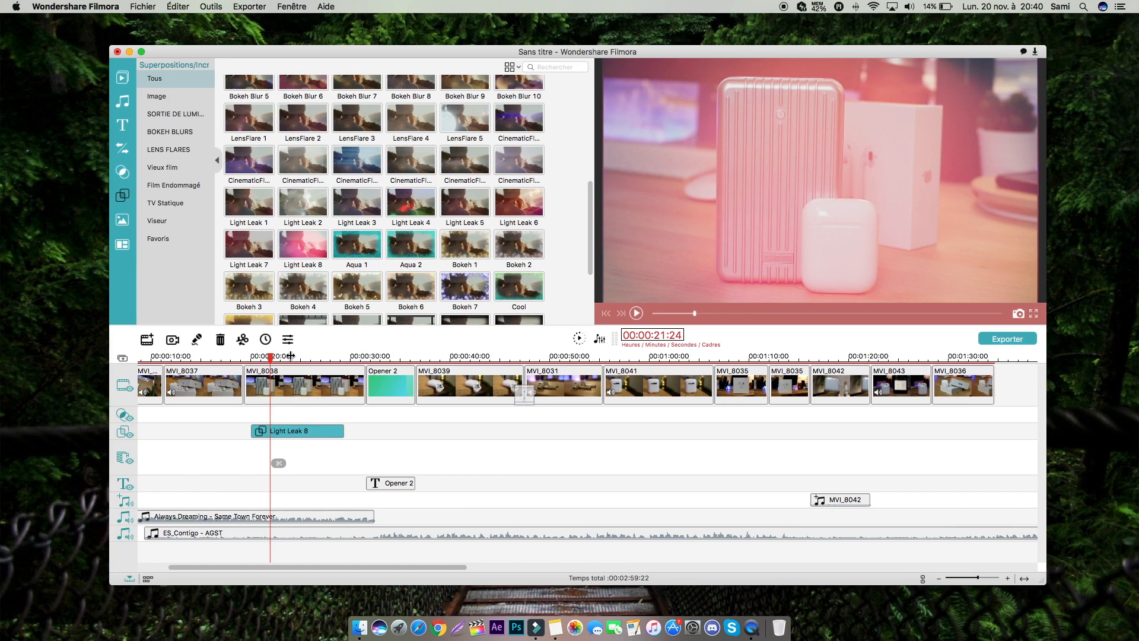
left_click(511, 357)
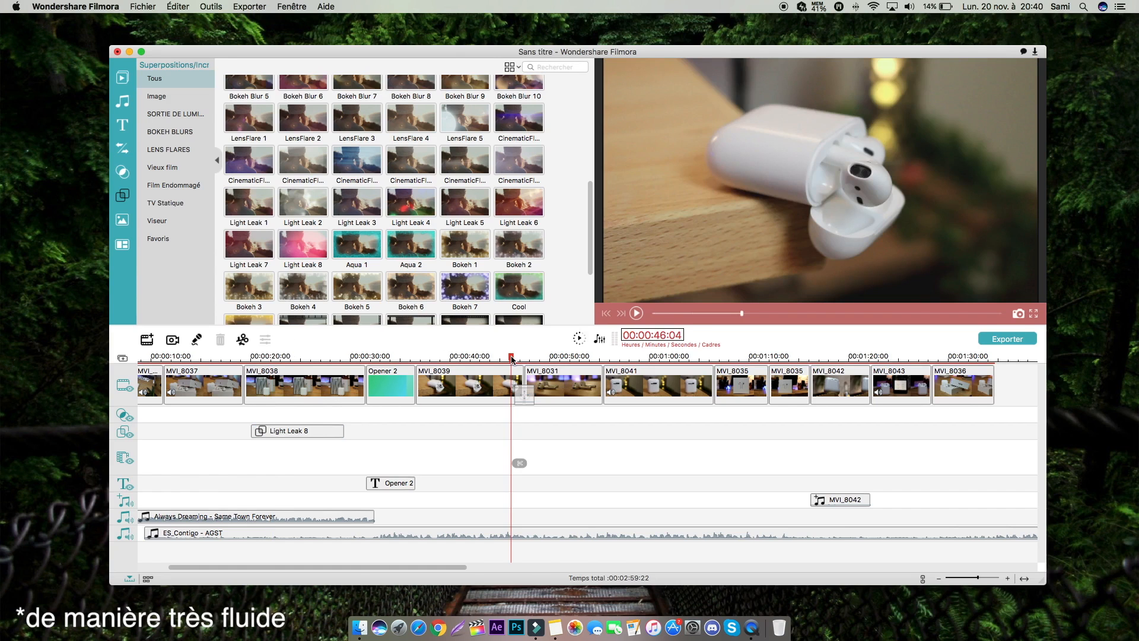
key("space")
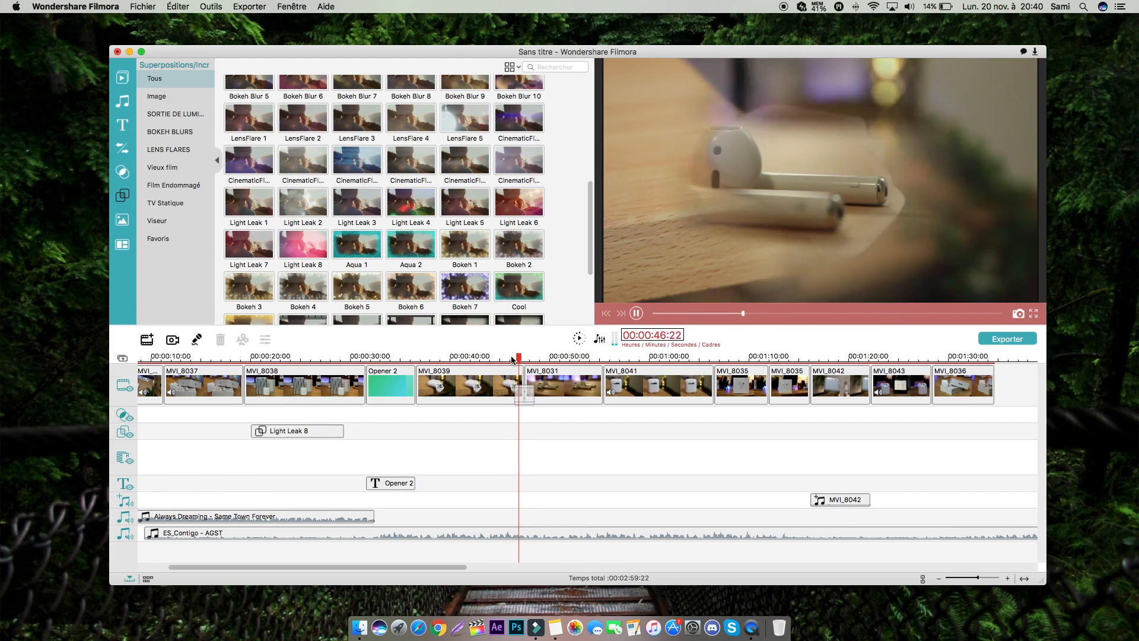
left_click(322, 357)
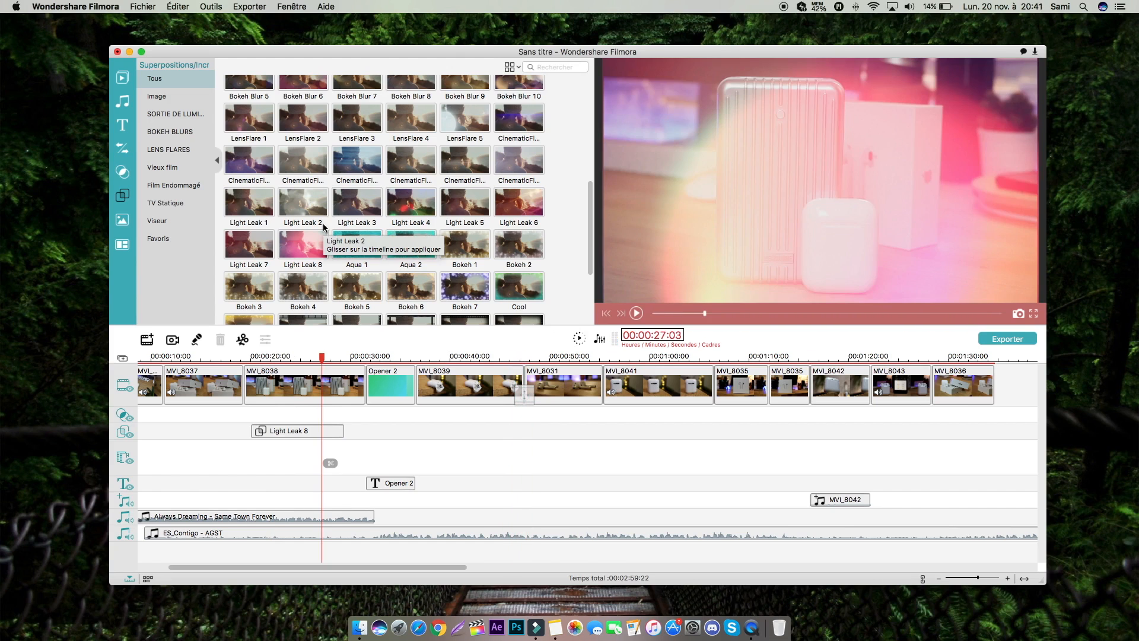
Browse the filter library and open the elements library
left_click(122, 148)
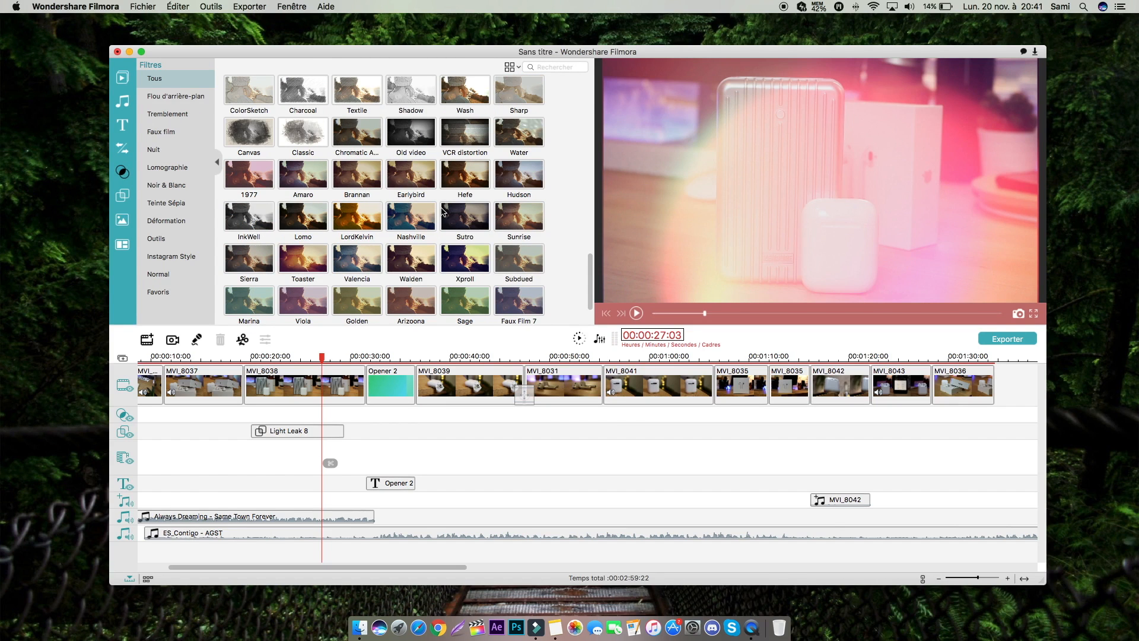
scroll(442, 211, "down", 2)
scroll(439, 220, "down", 2)
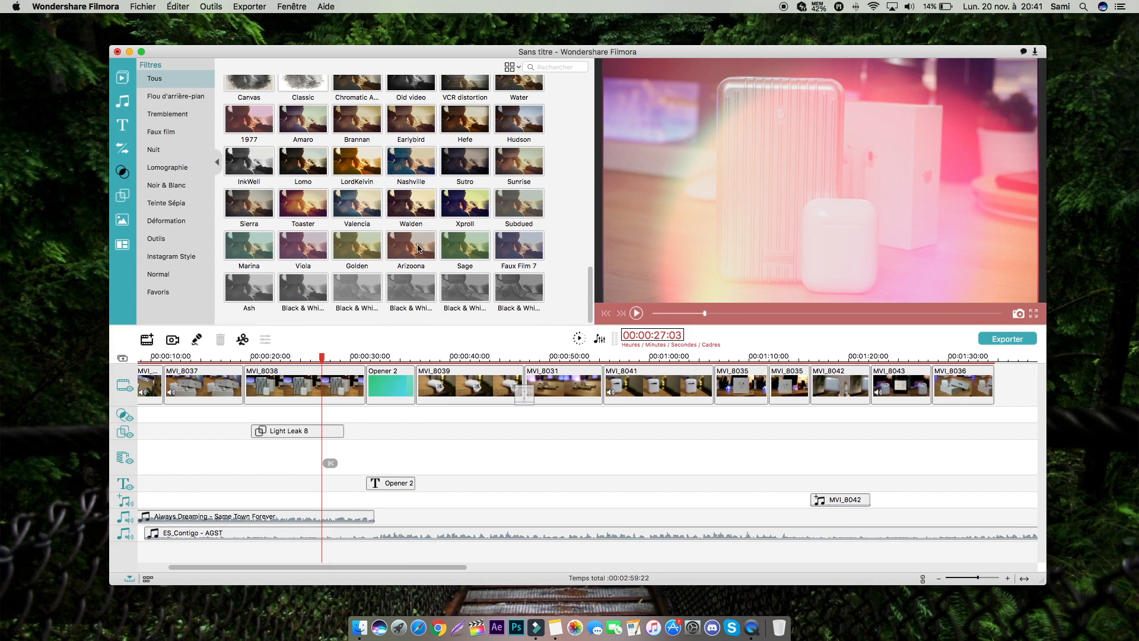
scroll(418, 255, "up", 10)
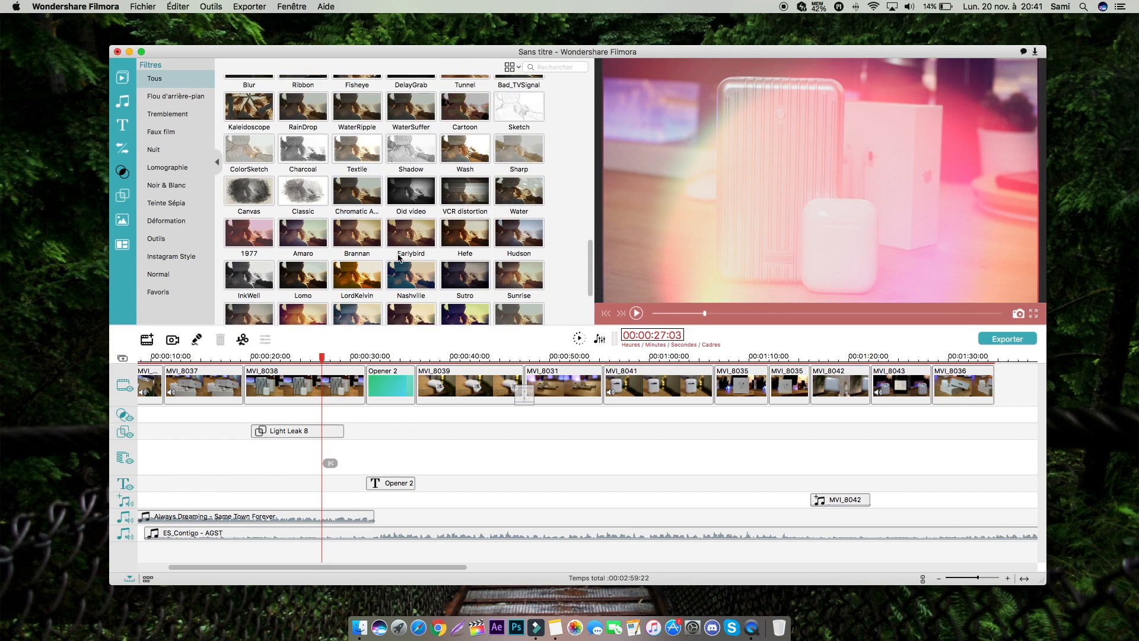
left_click(122, 220)
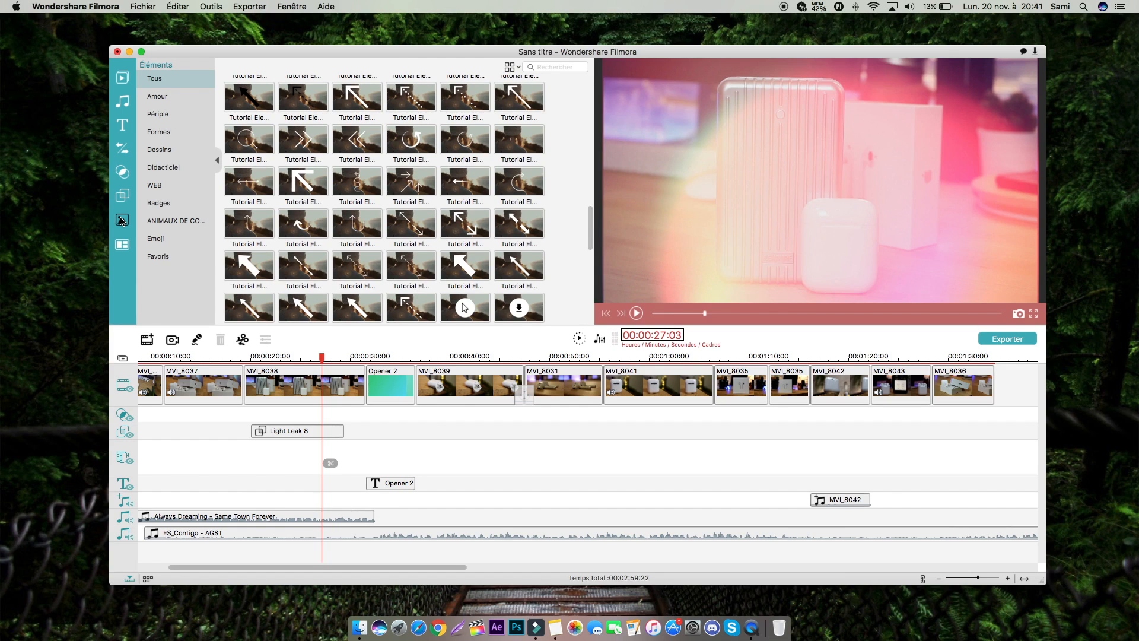
Add the play-icon web element to the free track at 00:00:27:03, below clip MVI_8038, and play back its start
scroll(415, 249, "down", 3)
left_click(475, 273)
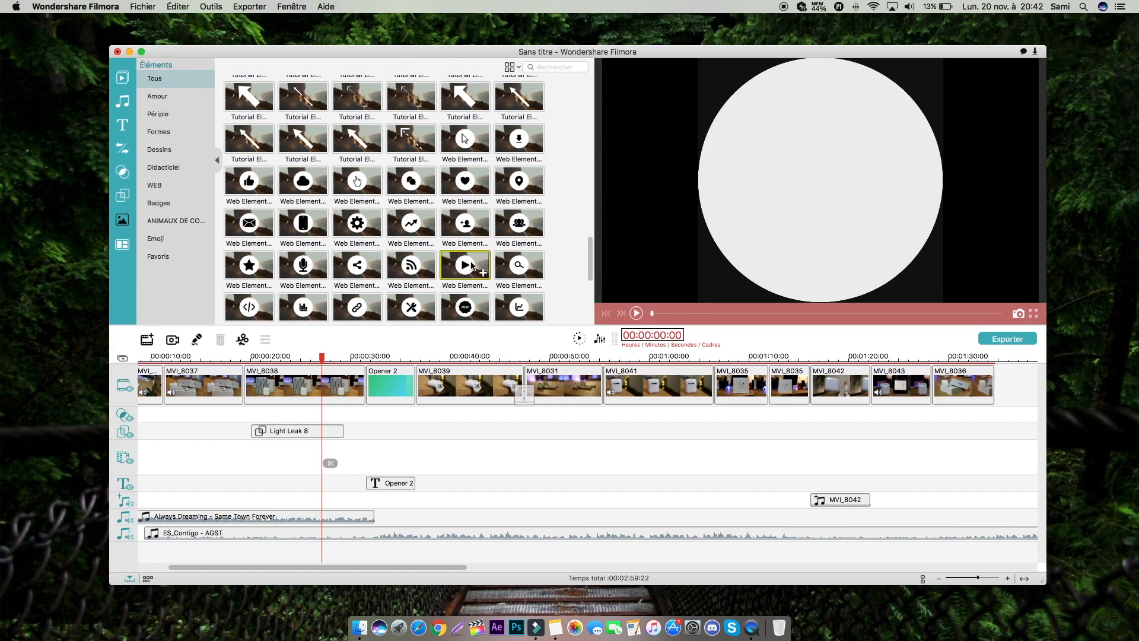
left_click_drag(474, 273, 335, 458)
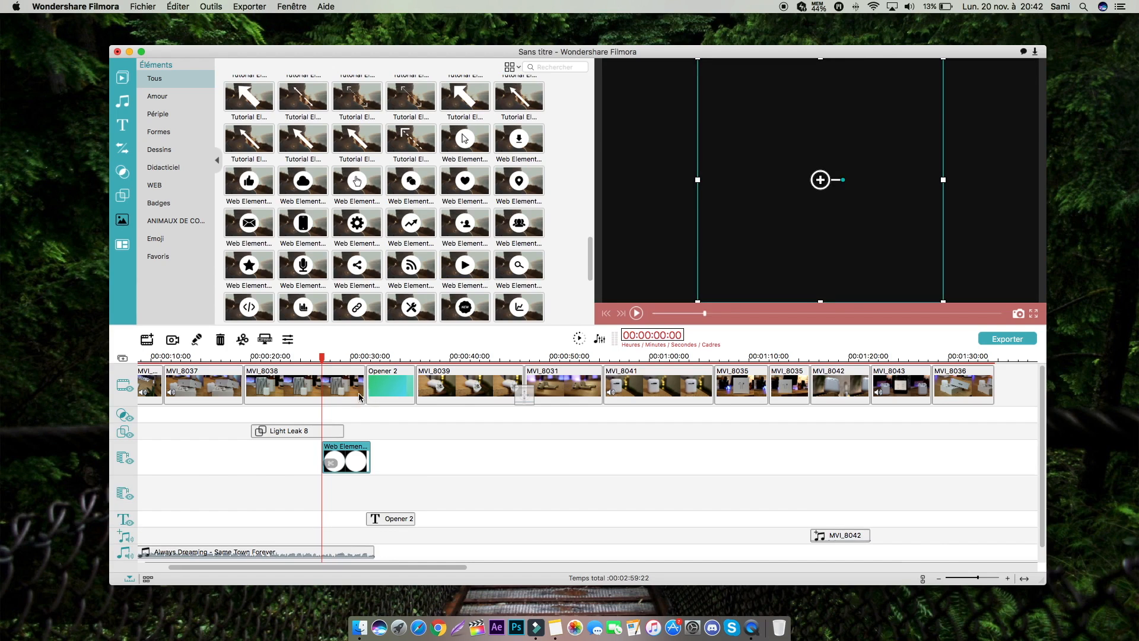
left_click(324, 357)
left_click_drag(323, 361, 330, 360)
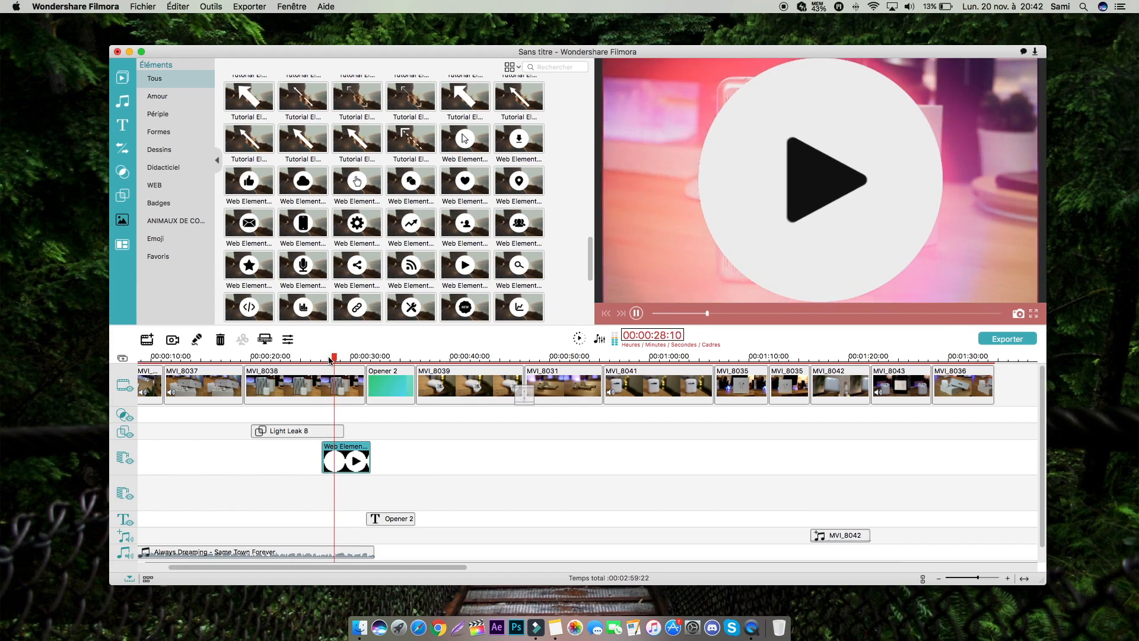
key("space")
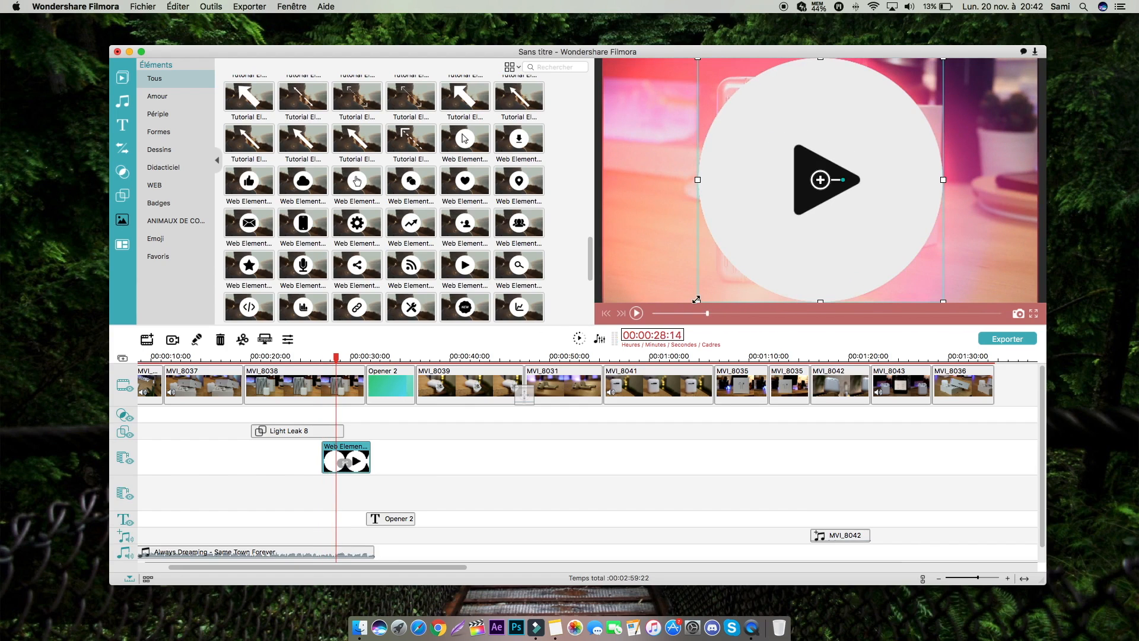
Shrink the play-icon element to a small circle, rotate it slightly and place it in the lower-left corner of the video frame
left_click_drag(696, 300, 764, 230)
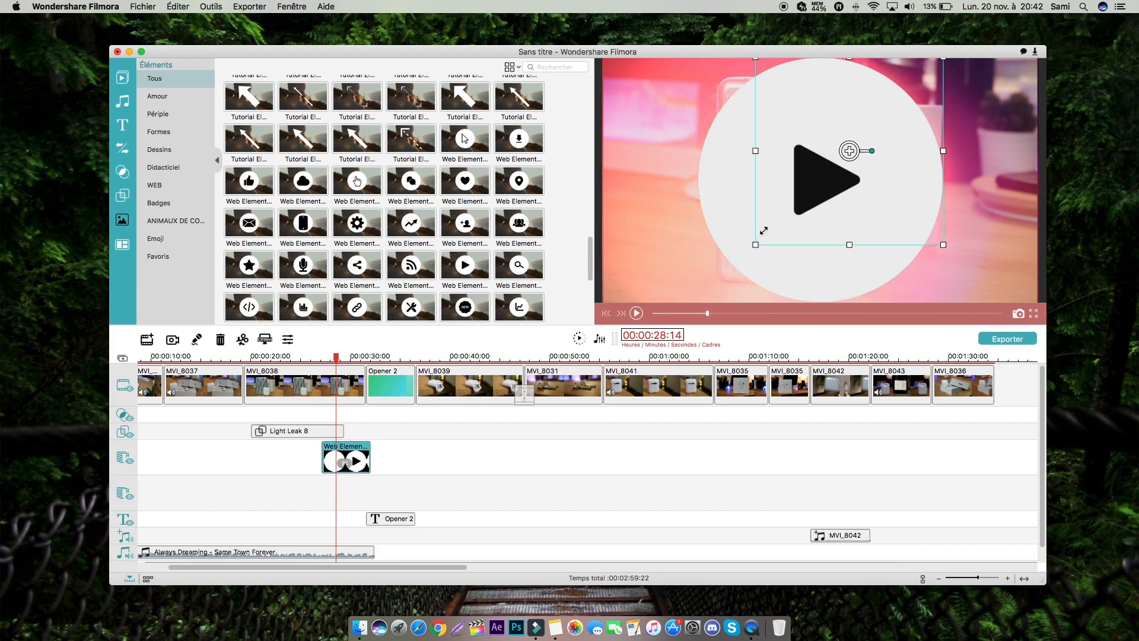
left_click_drag(849, 150, 714, 209)
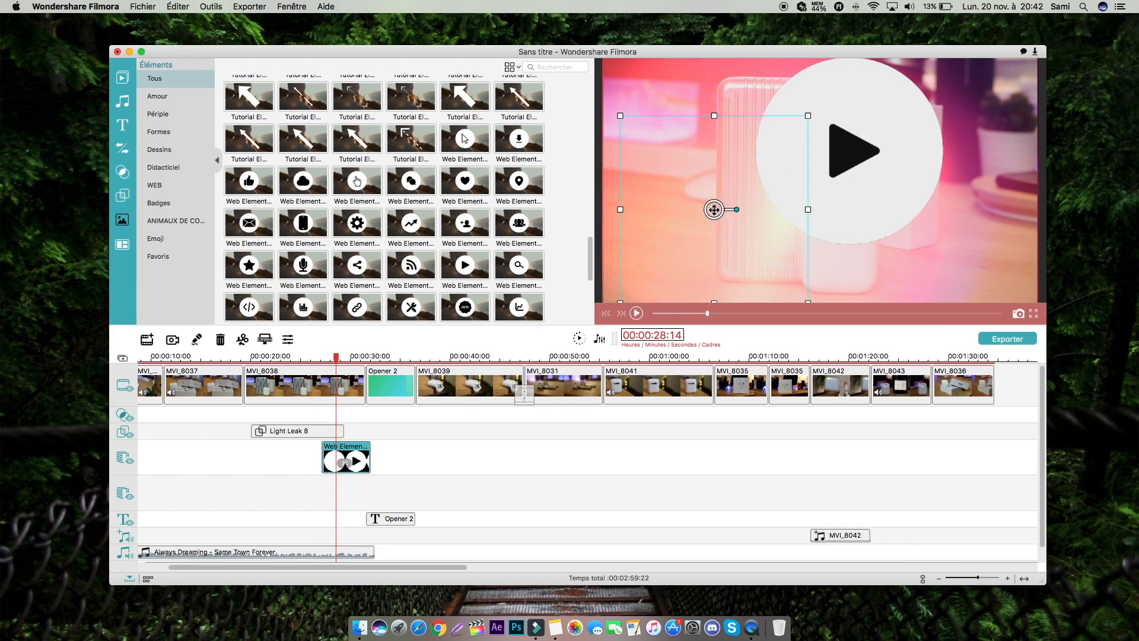
left_click_drag(805, 109, 709, 205)
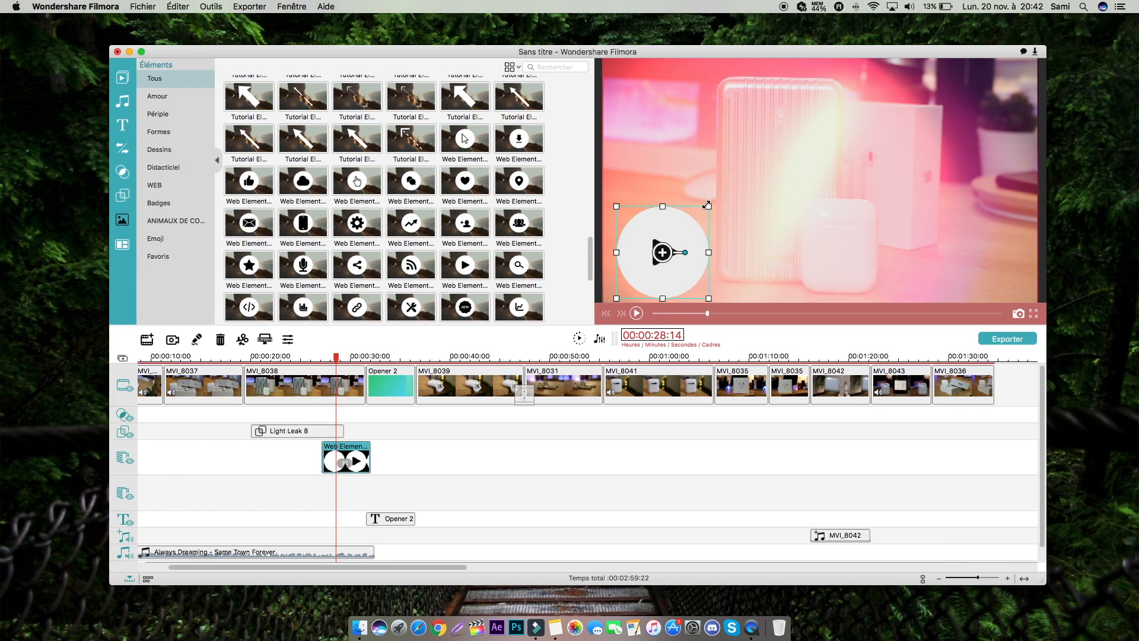
left_click_drag(650, 265, 637, 268)
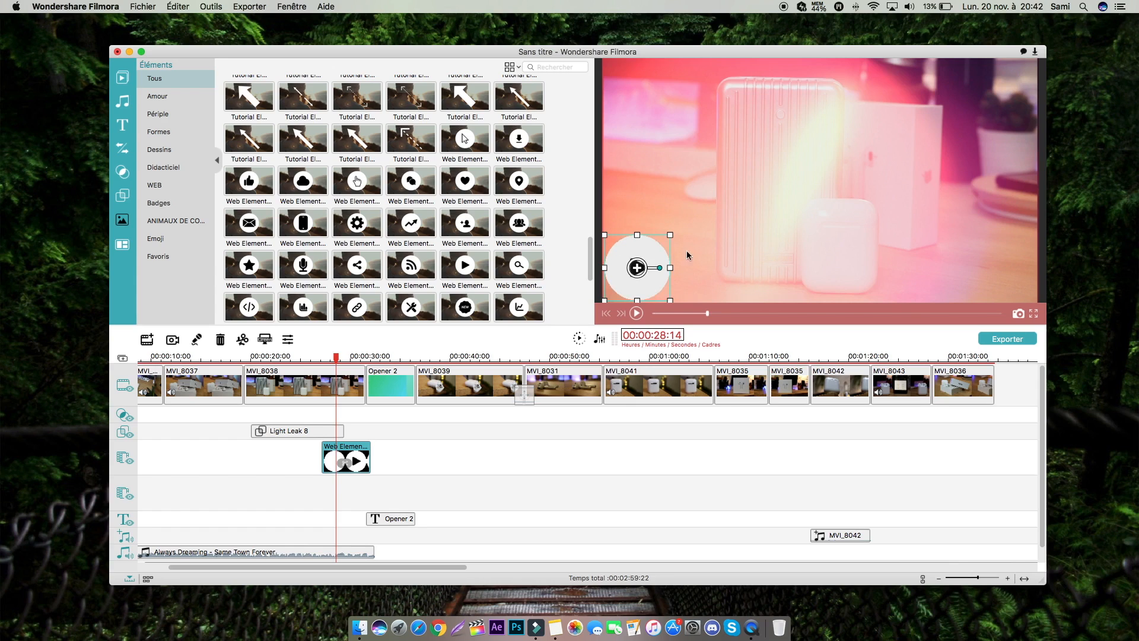
left_click_drag(665, 237, 648, 284)
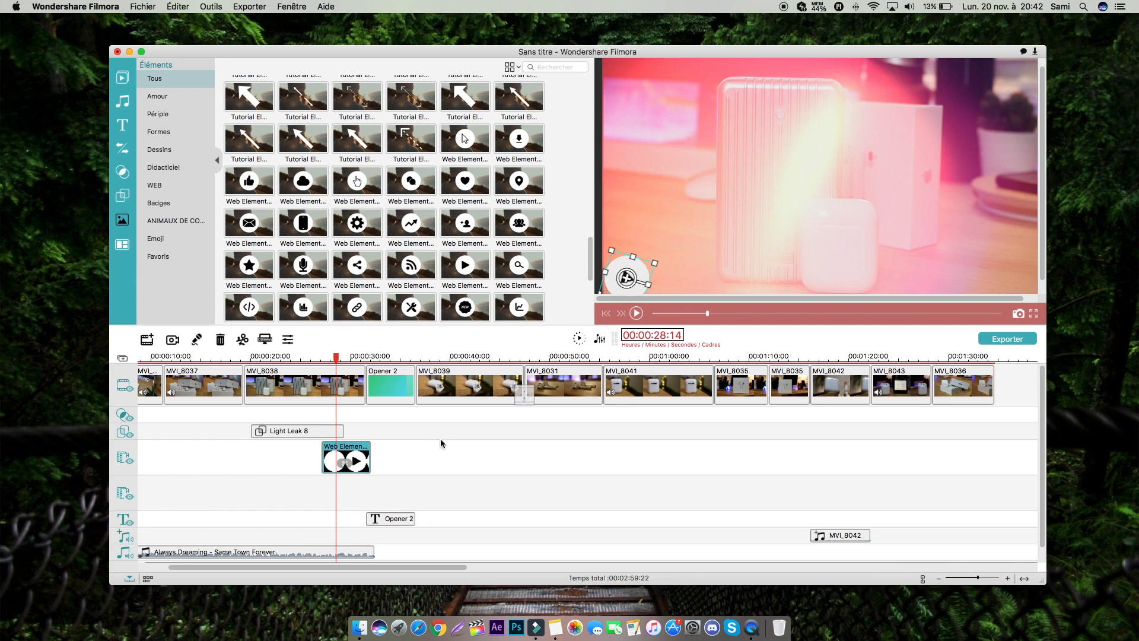
Play back the resized play-icon element over clip MVI_8038 from 00:00:27:22
left_click(332, 416)
left_click(329, 357)
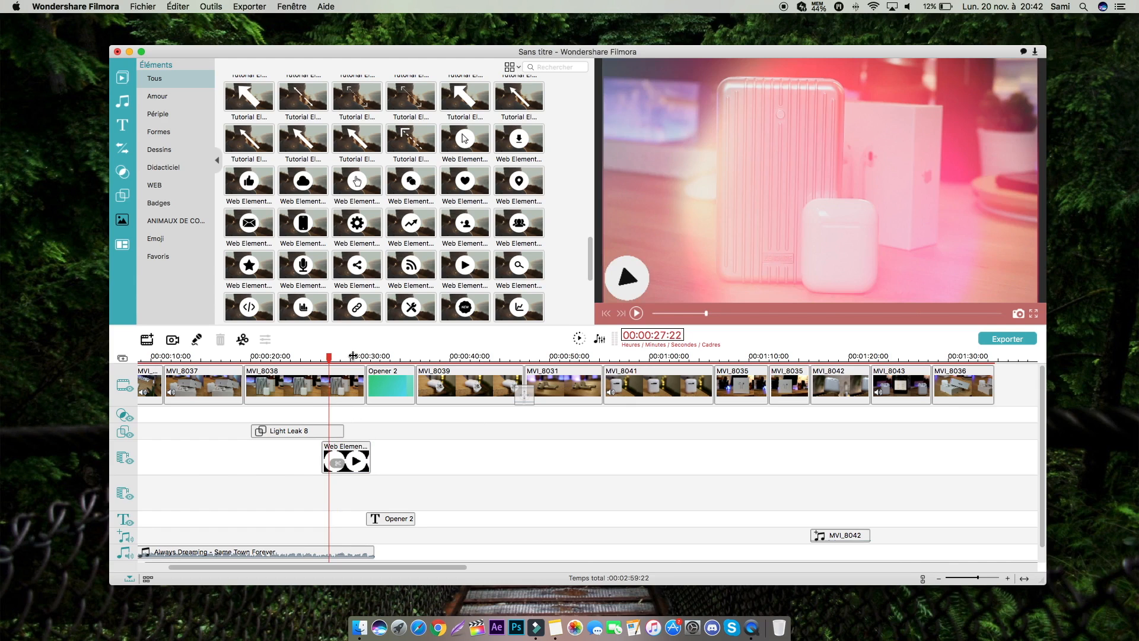
key("space")
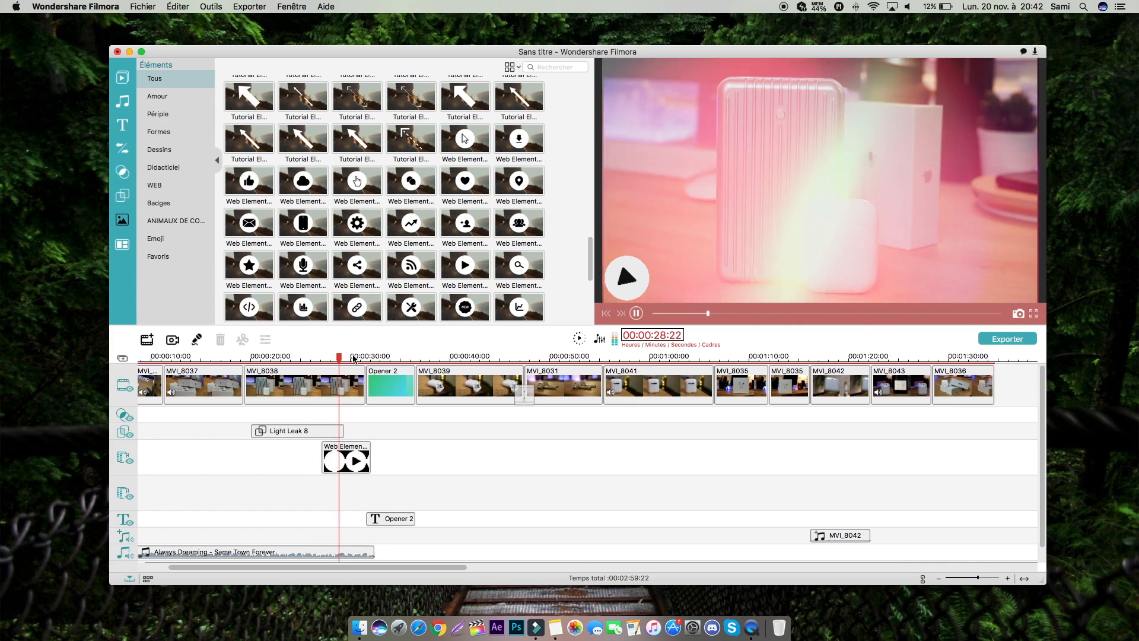
Insert the three-part split screen with slanted dividers (3 Screen G) between clip MVI_8038 and the Opener 2 background
left_click(122, 243)
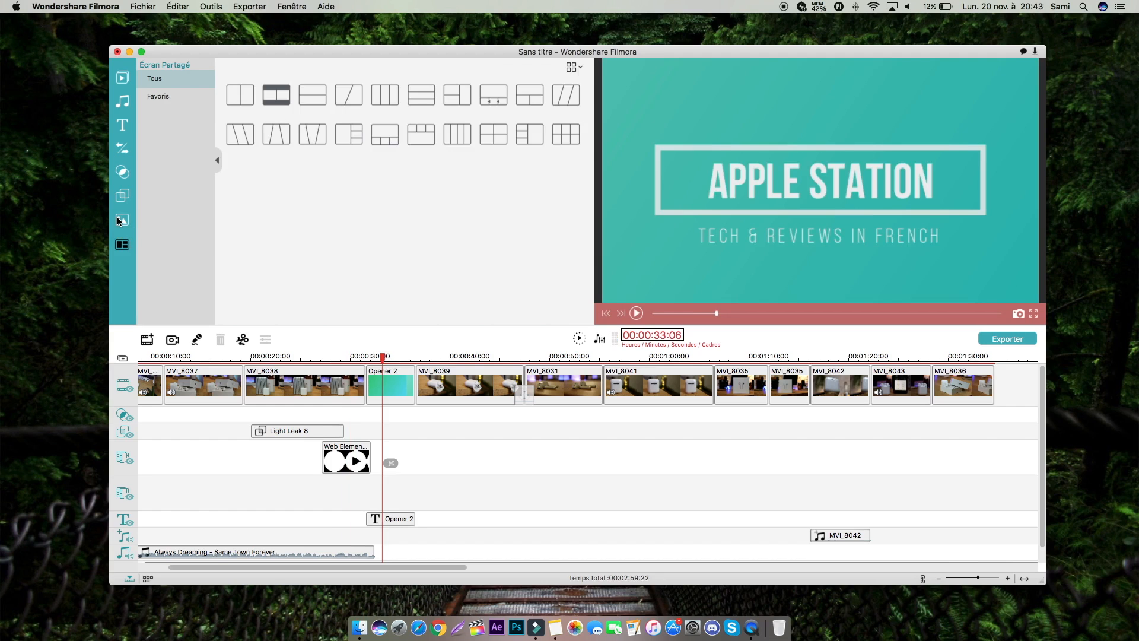
left_click(282, 135)
left_click(285, 139)
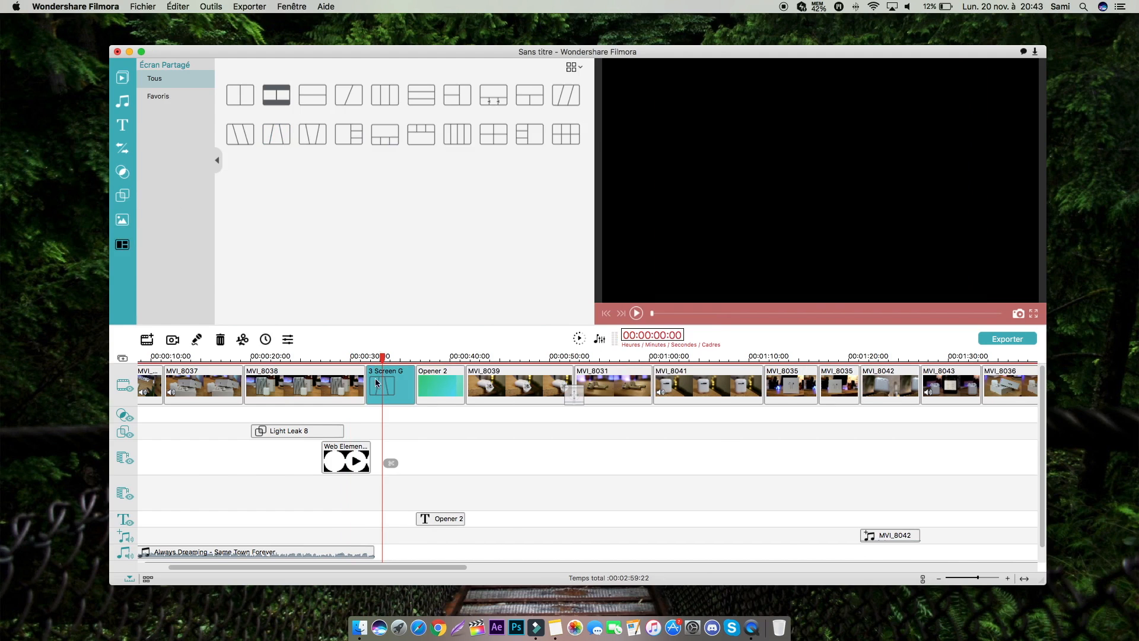
Fill the split screen's three zones with MVI_8040, MVI_8030 and MVI_8029 in that order and apply it
double_click(378, 382)
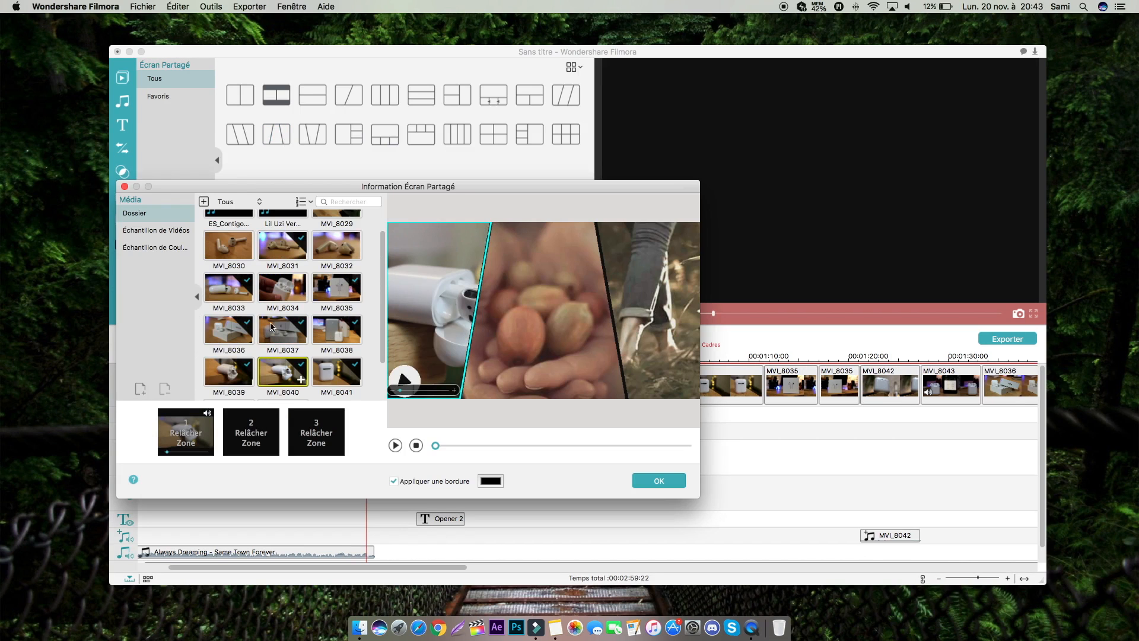
left_click_drag(235, 255, 259, 436)
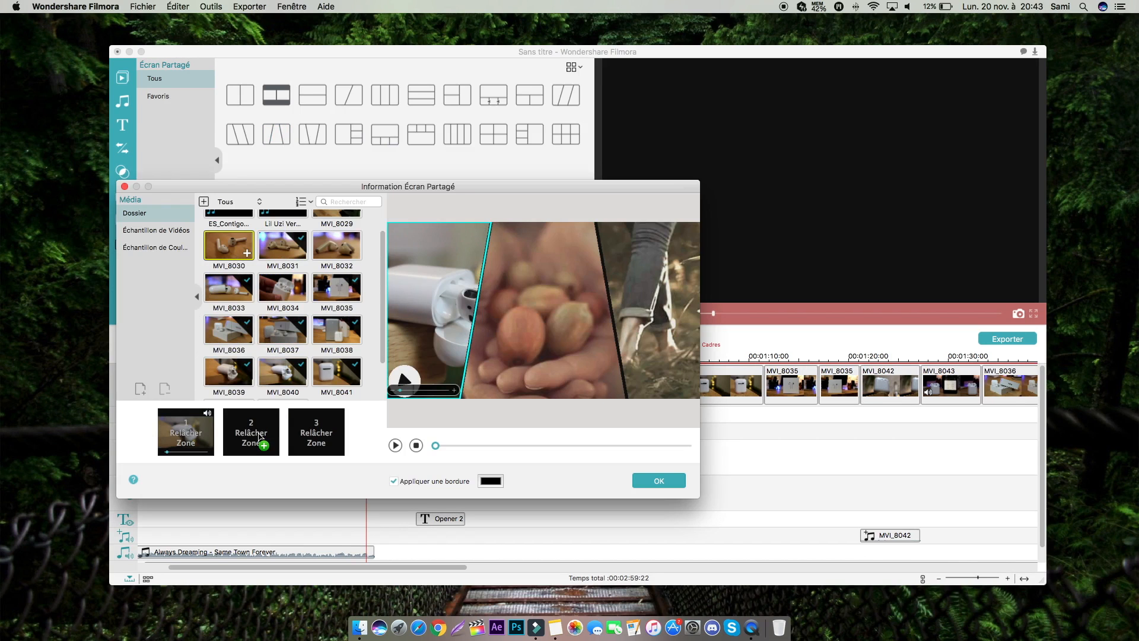
scroll(316, 285, "up", 2)
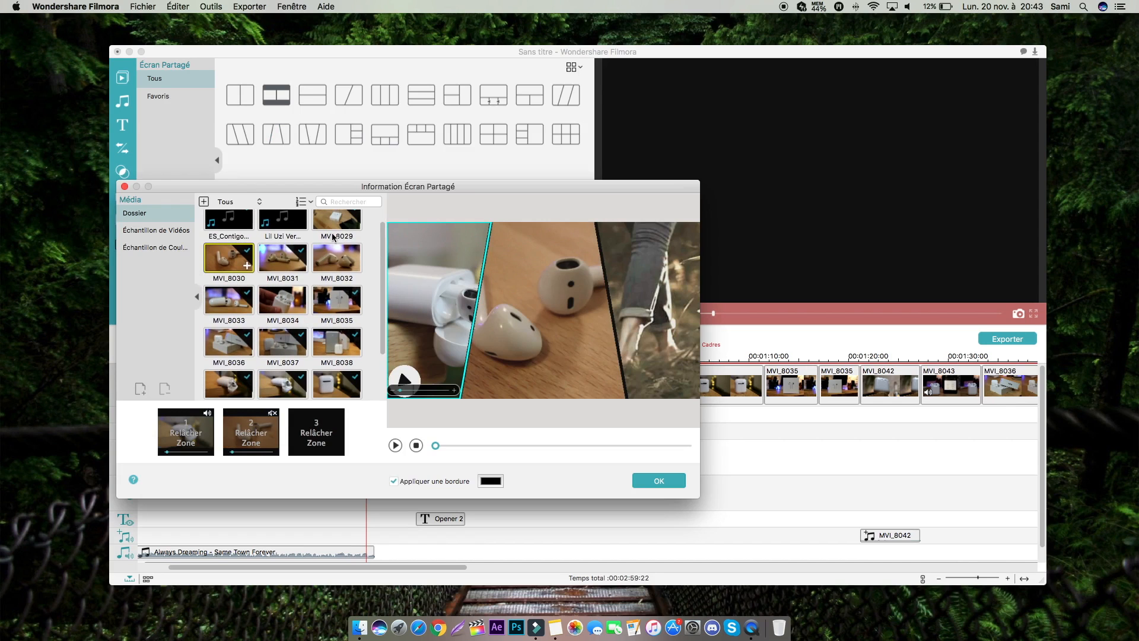
left_click_drag(333, 236, 316, 423)
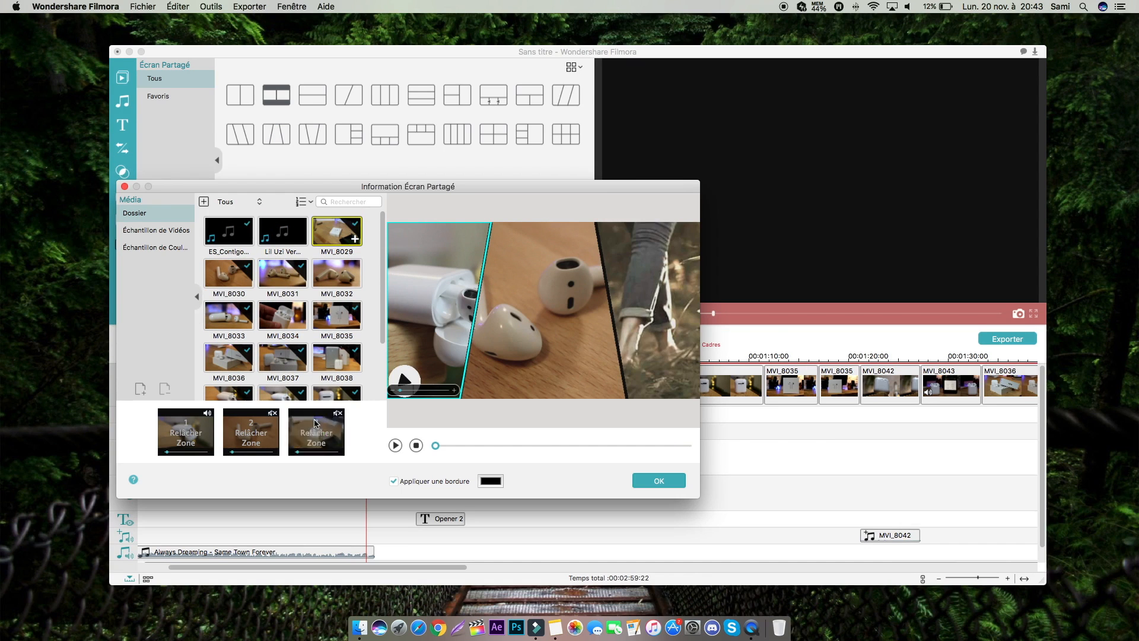
left_click(657, 481)
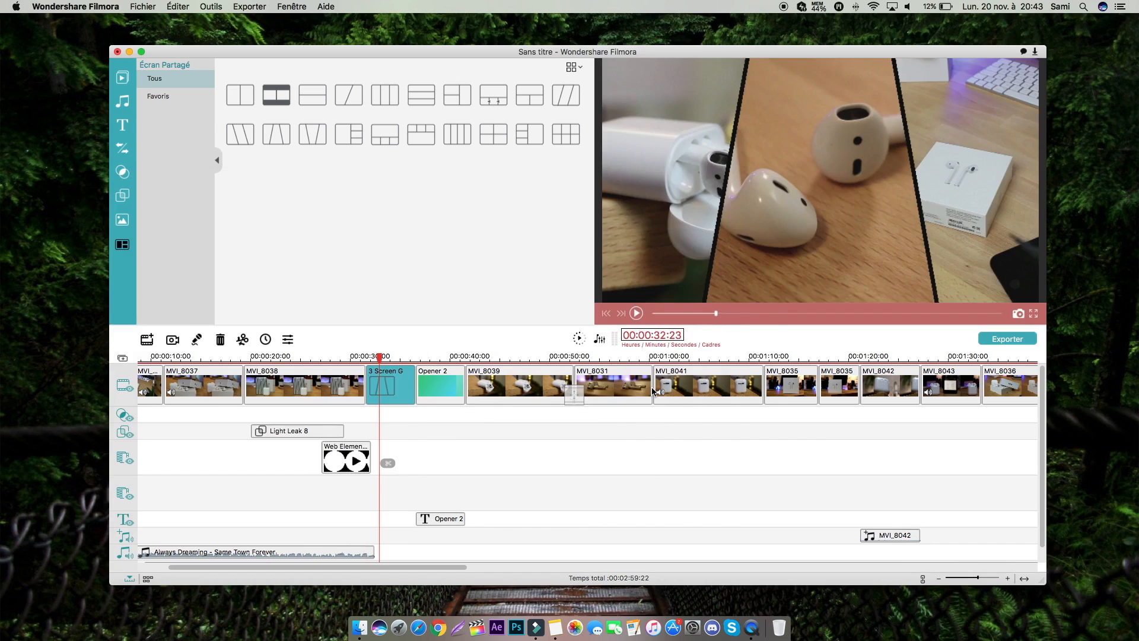
Split clip MVI_8039 at 00:00:45:01 and again at 00:00:46:16
left_click(500, 357)
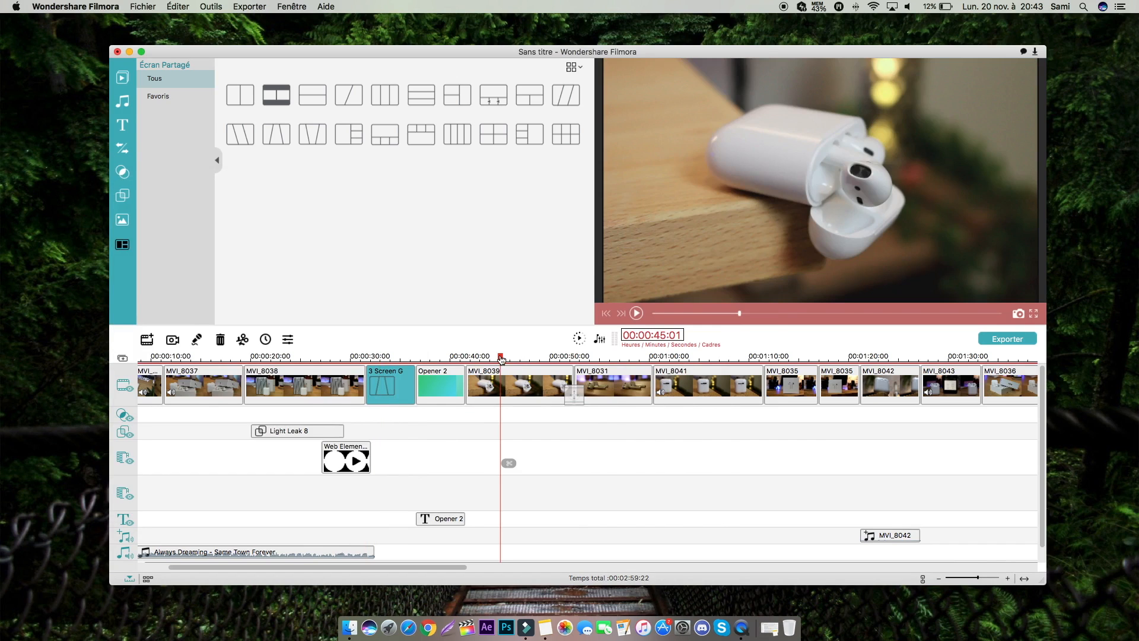
left_click(498, 371)
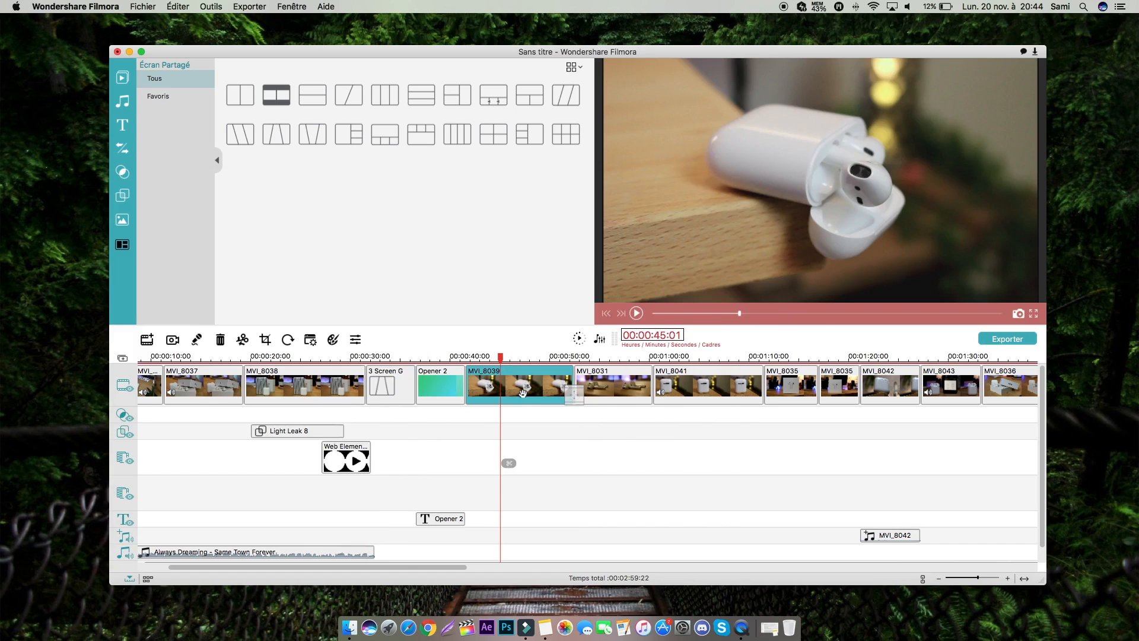
key("super+b")
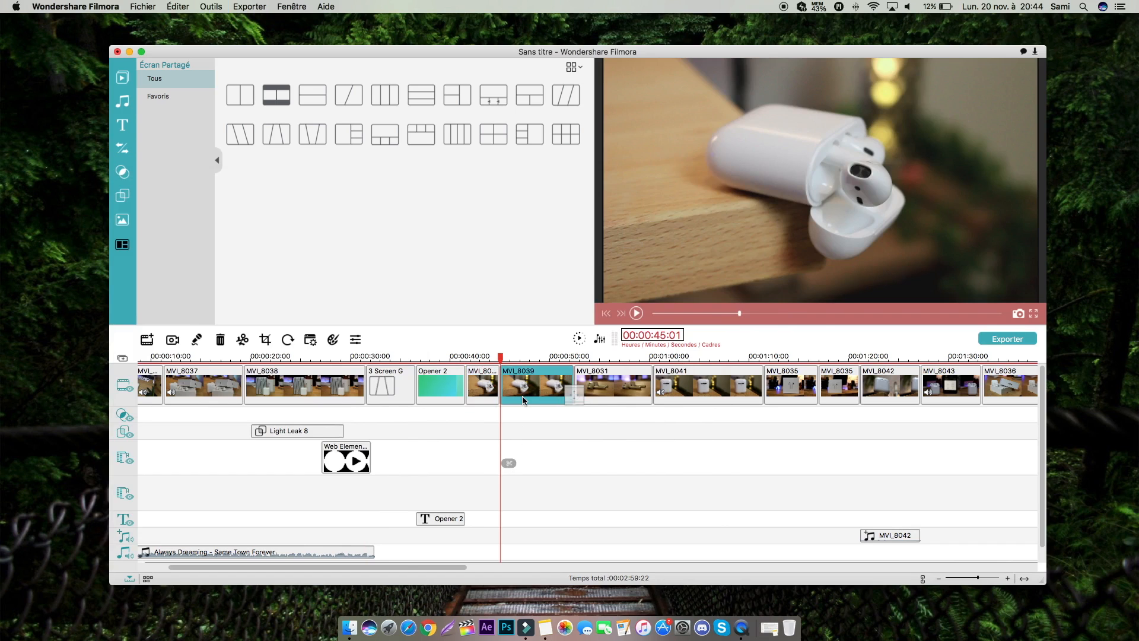
left_click(515, 360)
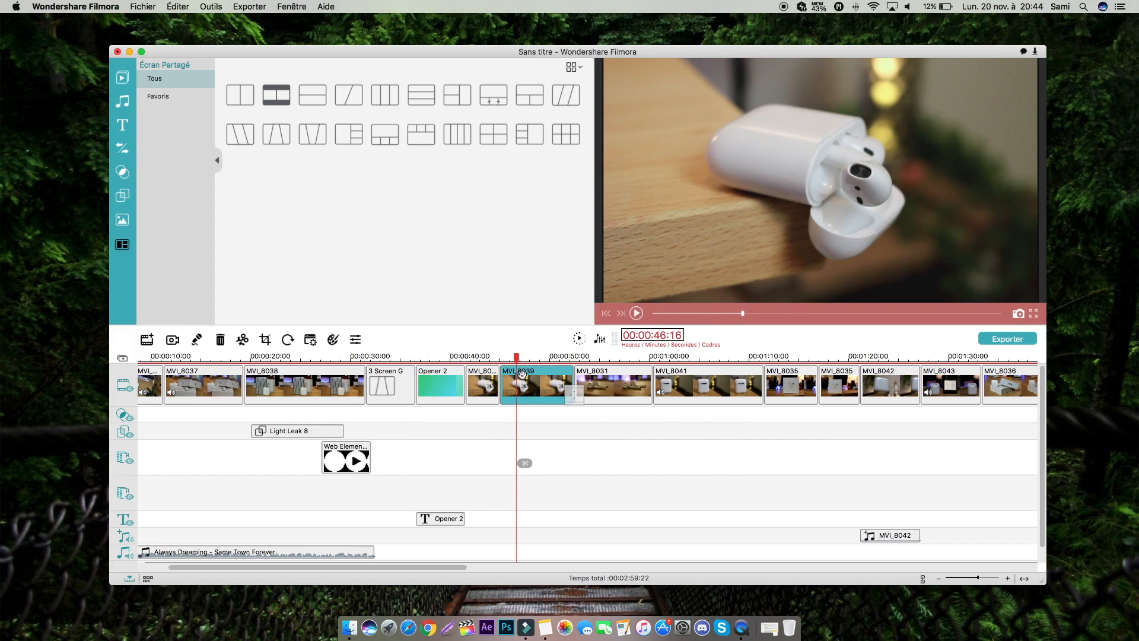
key("super+b")
Undo the deletion of MVI_8039's last section and delete the short middle section between the two cuts instead
key("Delete")
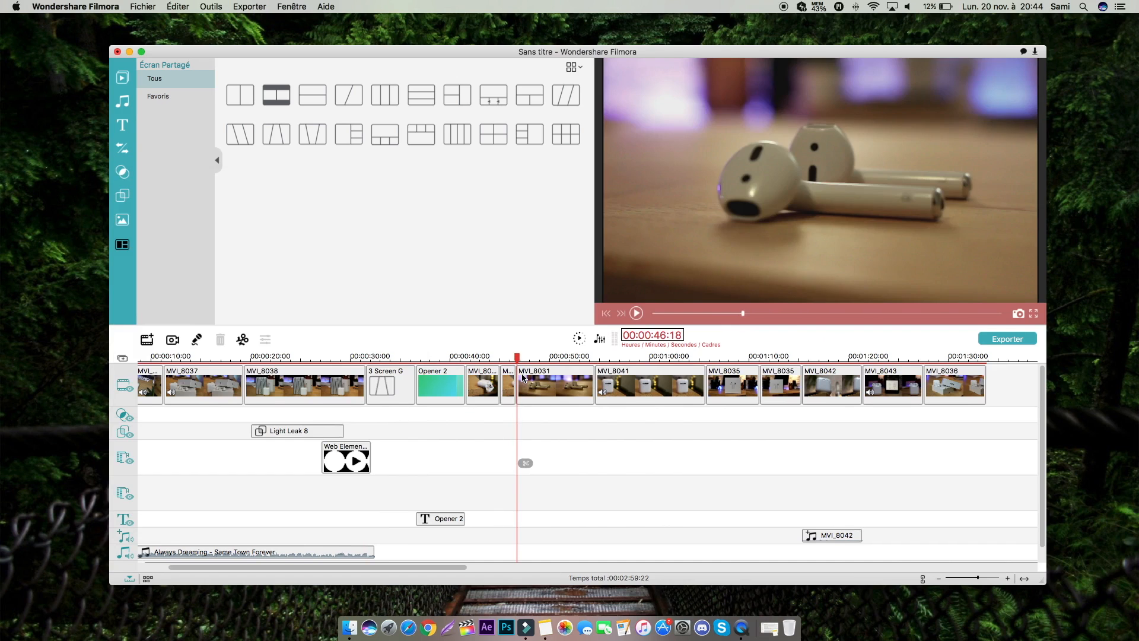
key("super+z")
left_click(503, 380)
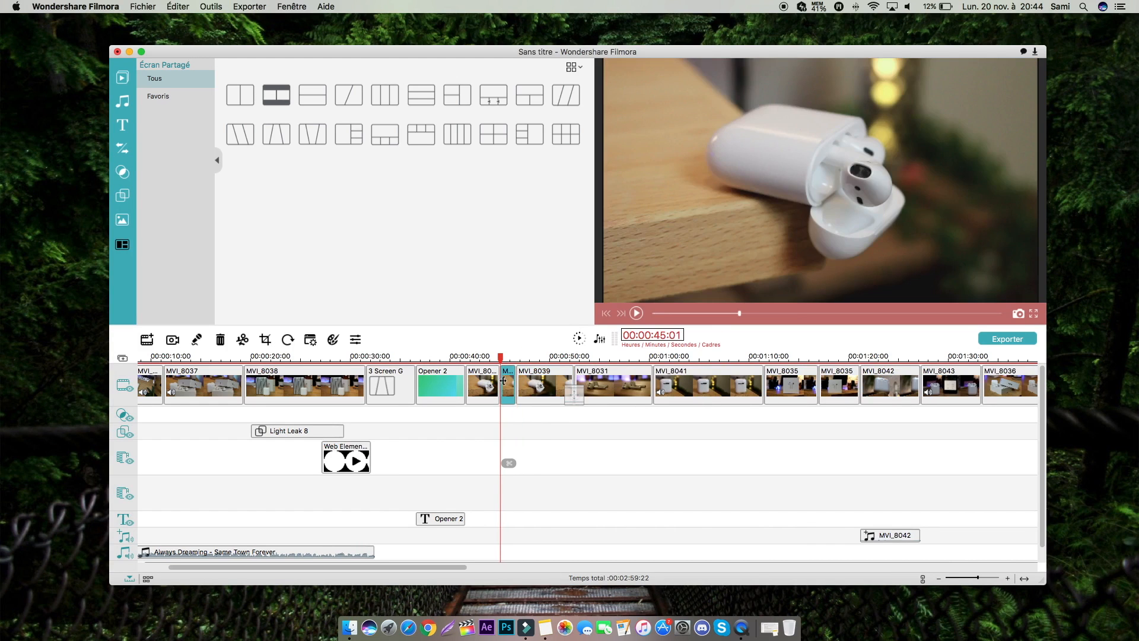
key("Delete")
Play back the new cut in MVI_8039 and the change from MVI_8041 to the first MVI_8035 clip
left_click(492, 358)
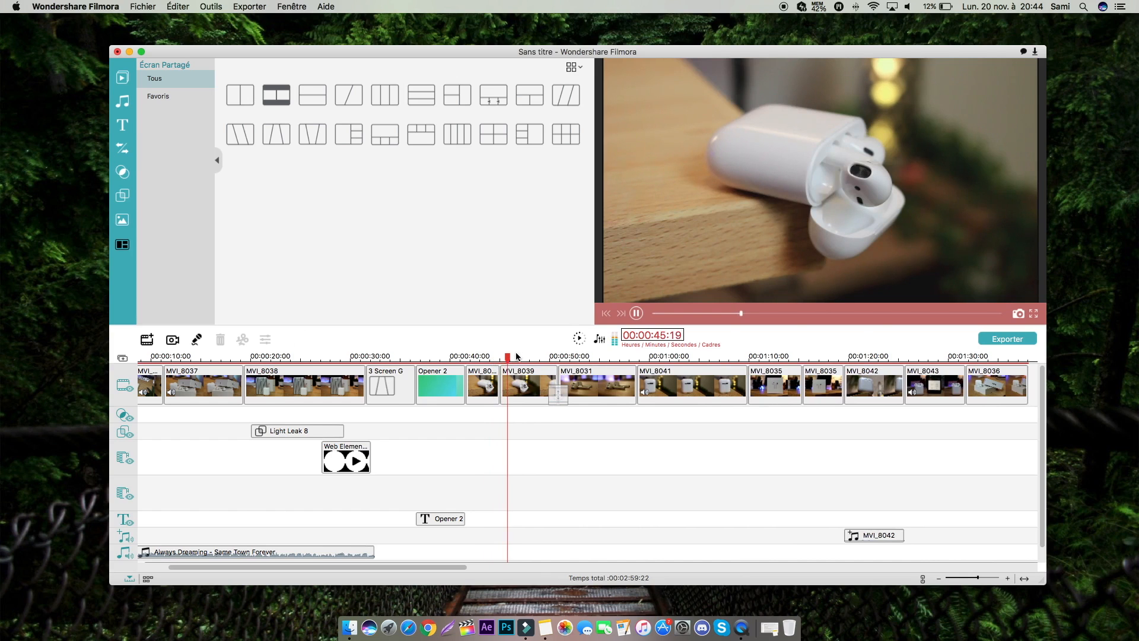
key("space")
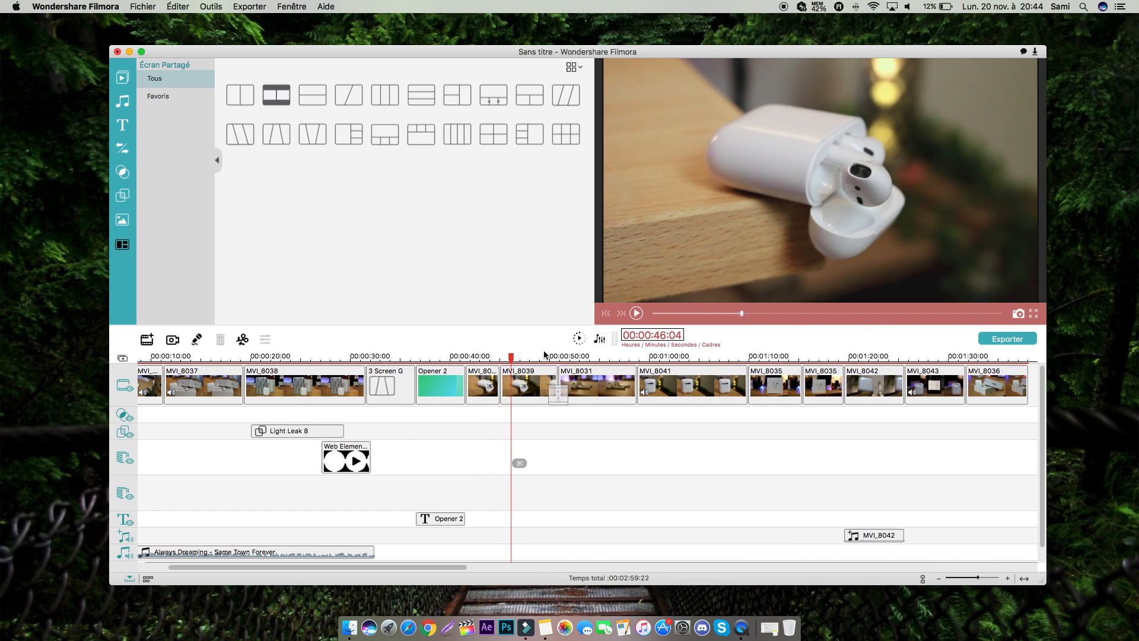
left_click(743, 356)
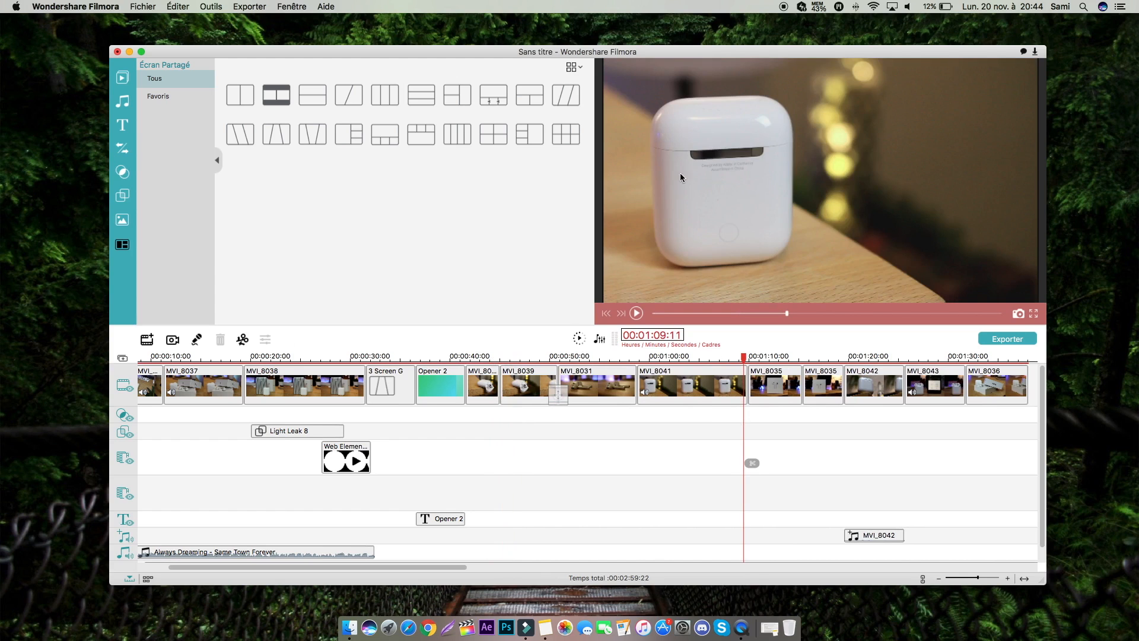
key("space")
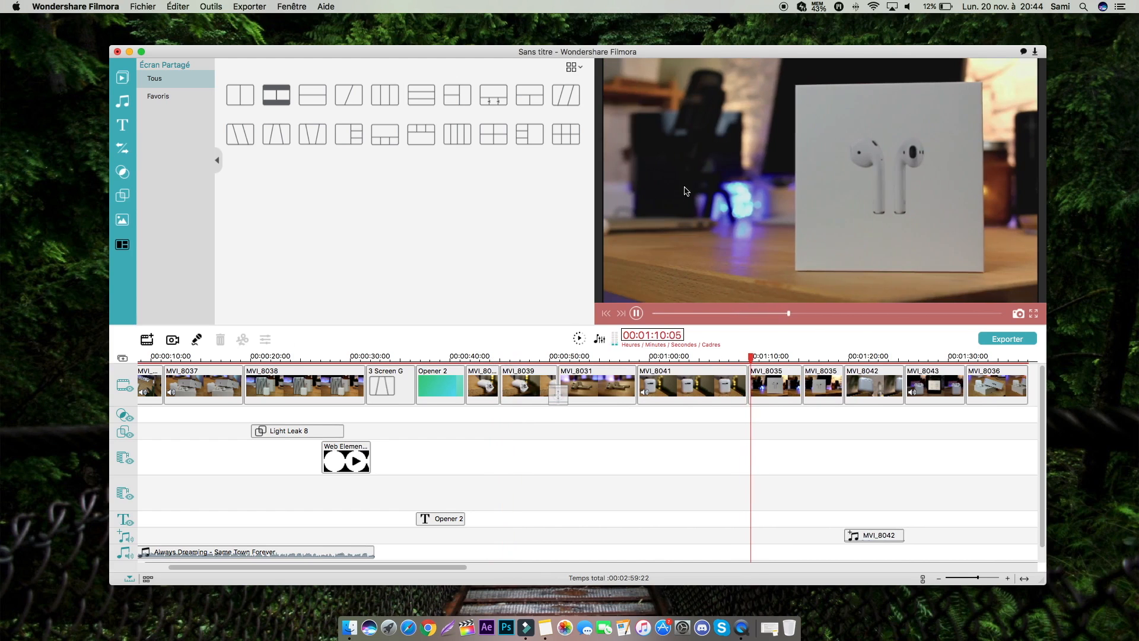
Try brightness -18, contrast 15 and hue 16 on the first MVI_8035 clip, reset them and view its audio settings
double_click(763, 380)
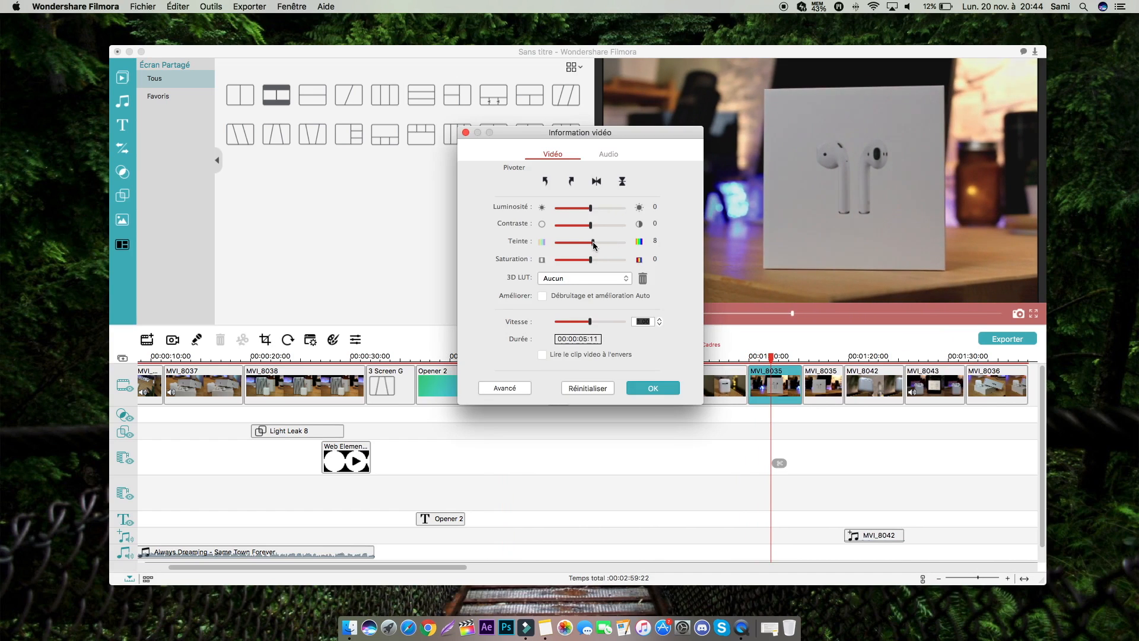
left_click_drag(594, 245, 583, 207)
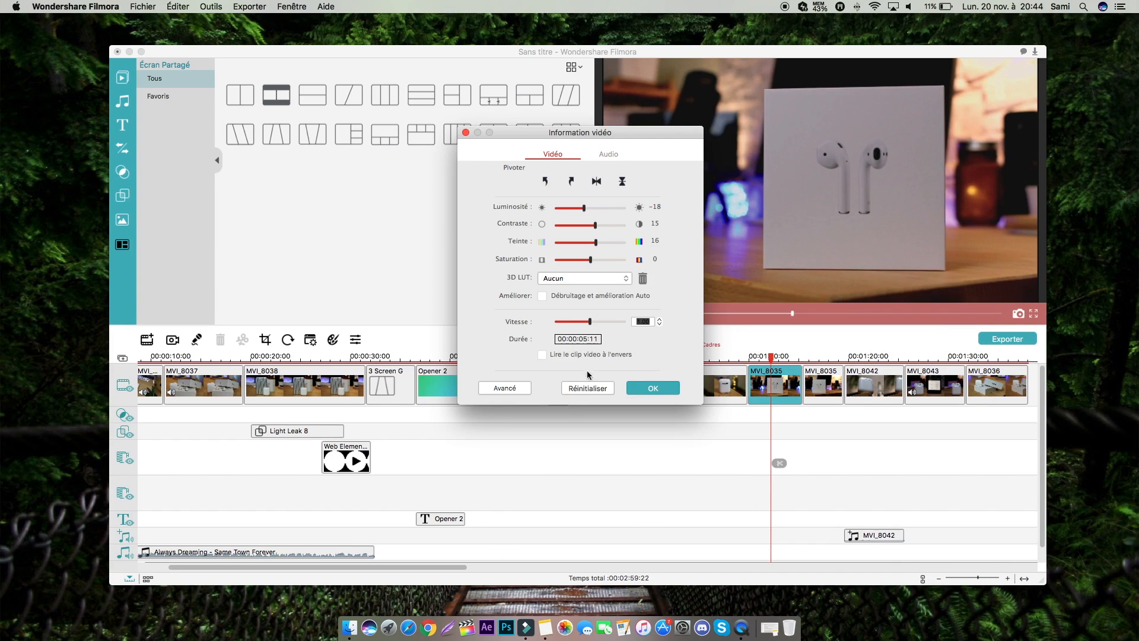
left_click(575, 389)
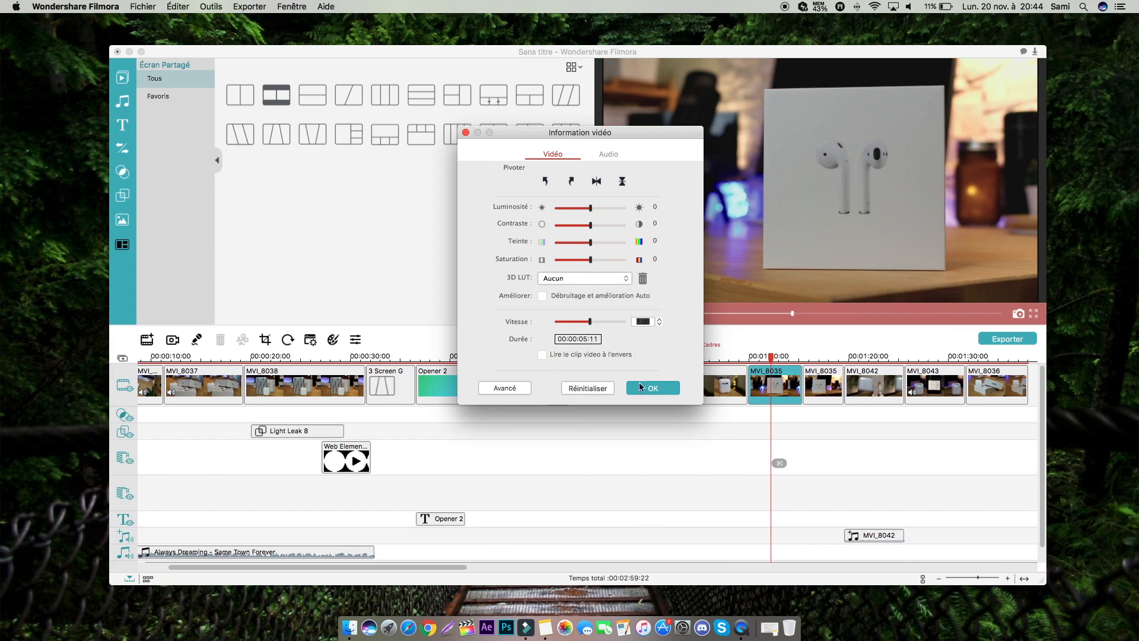
left_click(608, 157)
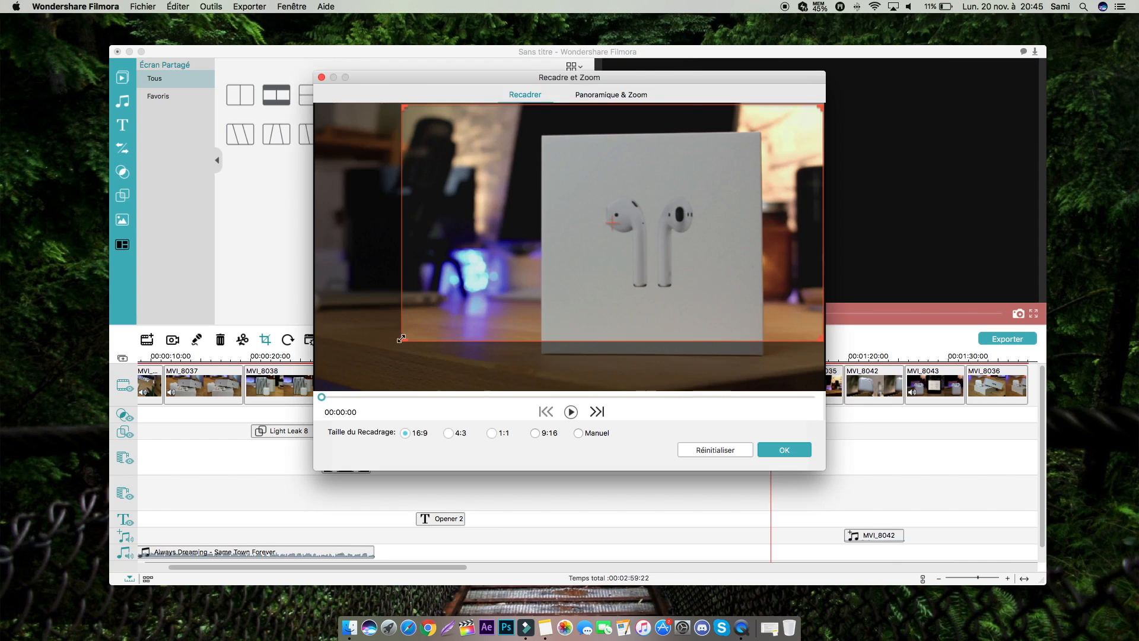
Crop the first MVI_8035 clip at 16:9 to a smaller frame around the AirPods box and apply it
left_click_drag(402, 342, 442, 347)
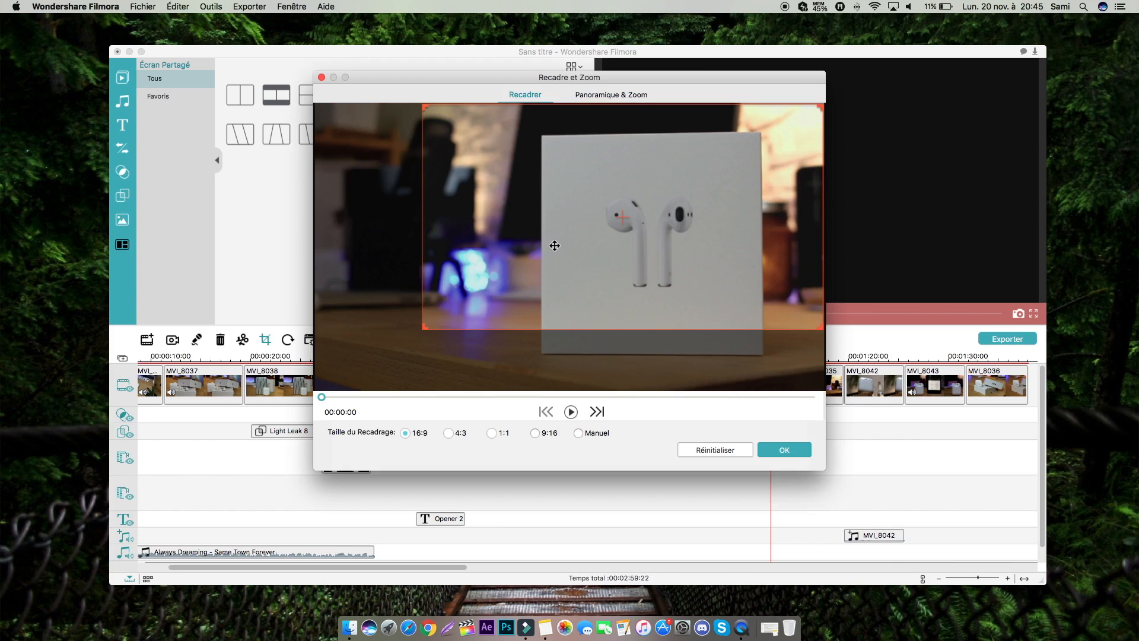
left_click_drag(552, 245, 561, 266)
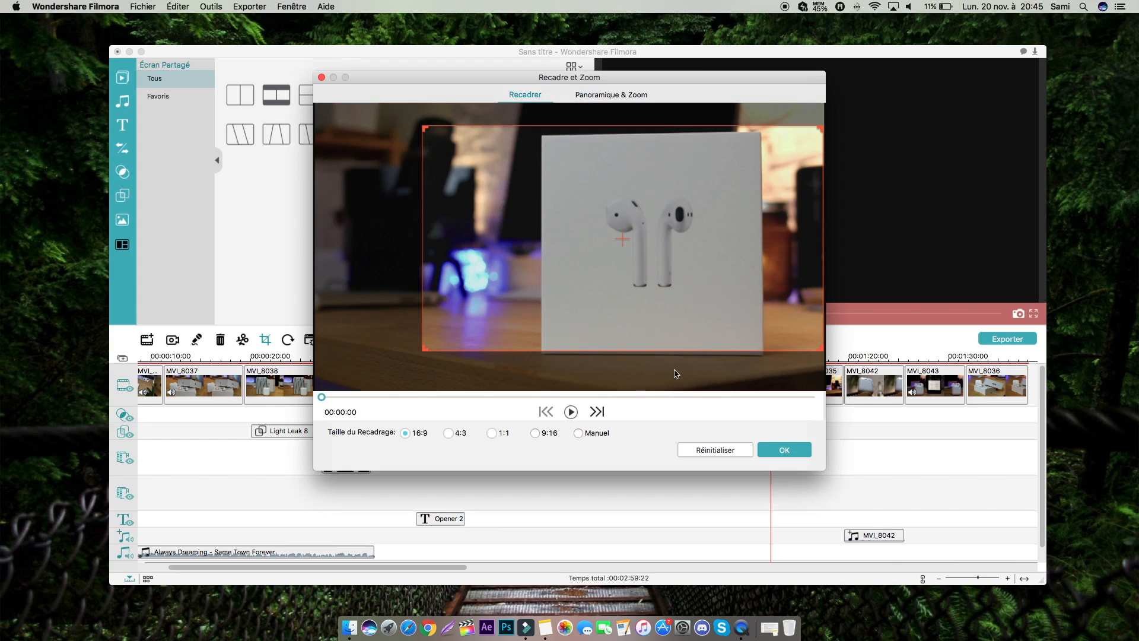
left_click(772, 452)
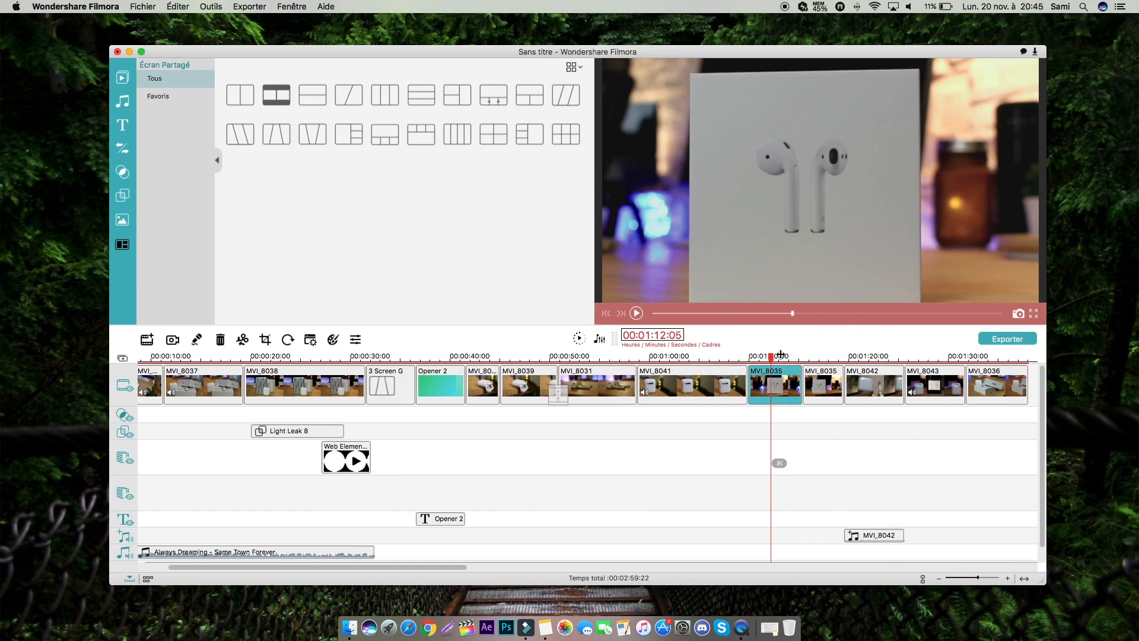
Apply Tilt-Shift to the first MVI_8035 clip with a slightly narrowed sharp band around the AirPods box, and check it in the preview
left_click(289, 341)
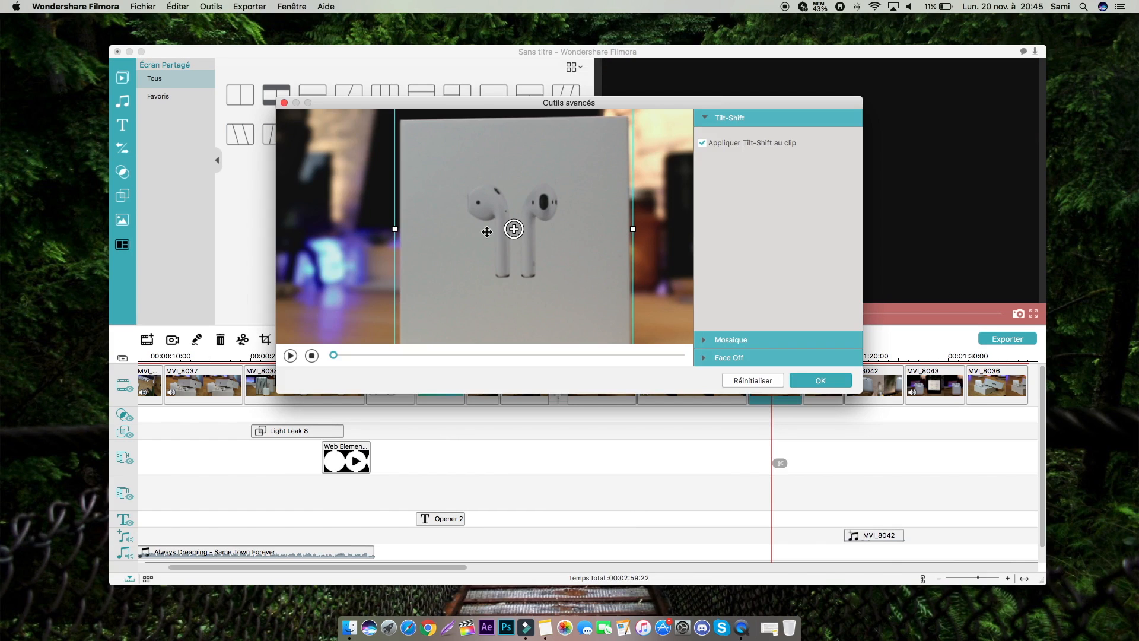
left_click_drag(394, 228, 400, 229)
left_click(832, 385)
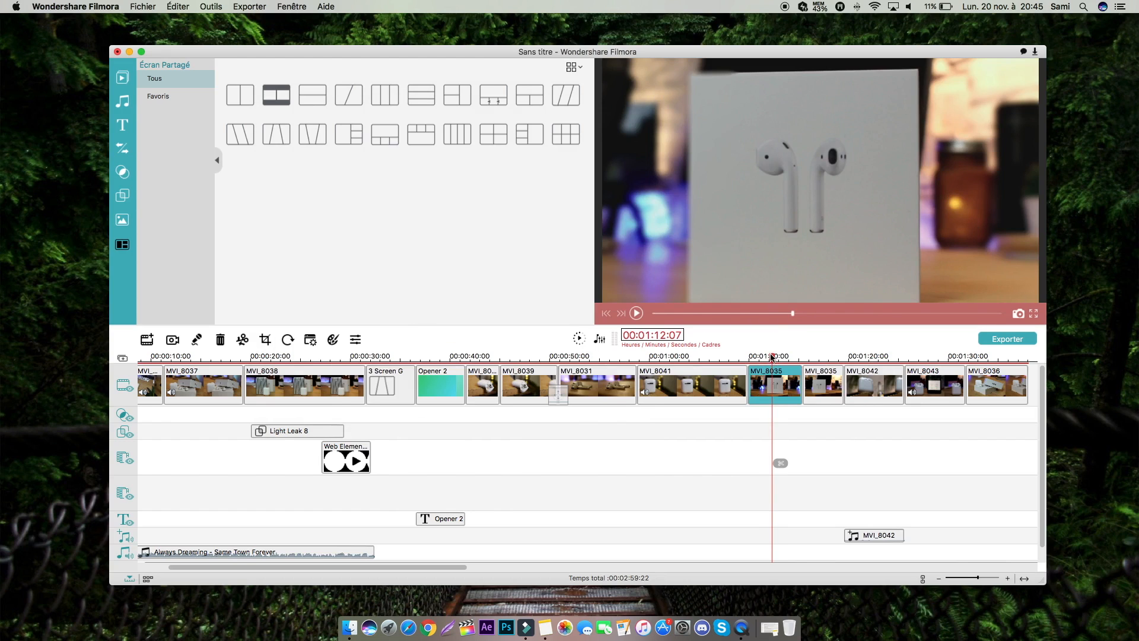
left_click_drag(772, 356, 762, 357)
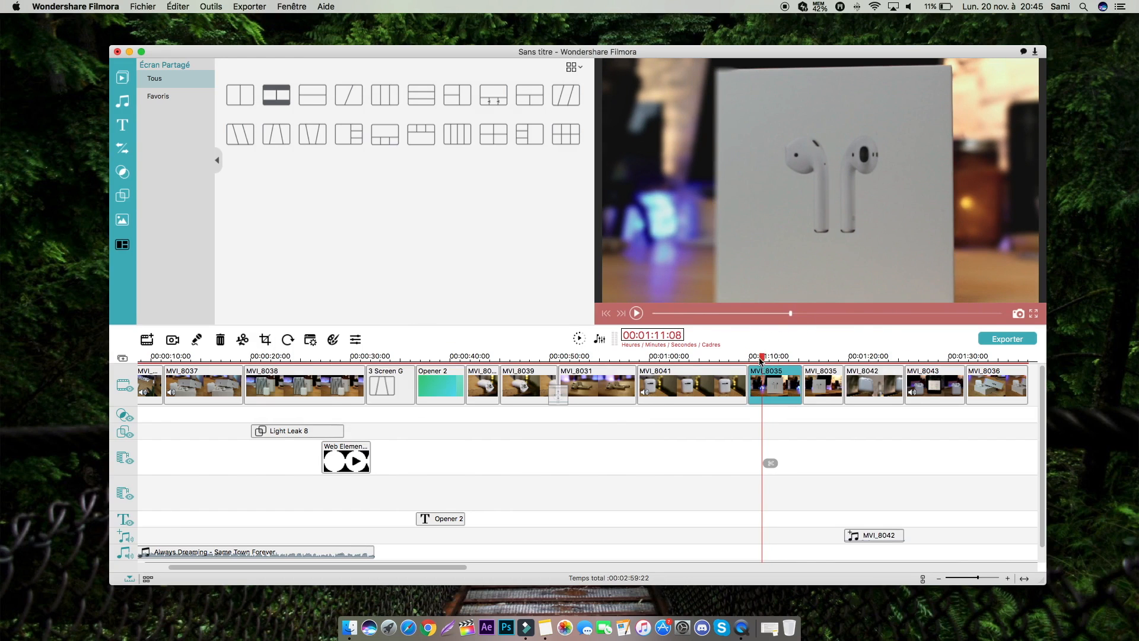
Show the whole edit from its start in the timeline and move the playhead back to 00:00:15:08 in MVI_8037
left_click_drag(761, 359, 513, 359)
left_click_drag(978, 577, 975, 579)
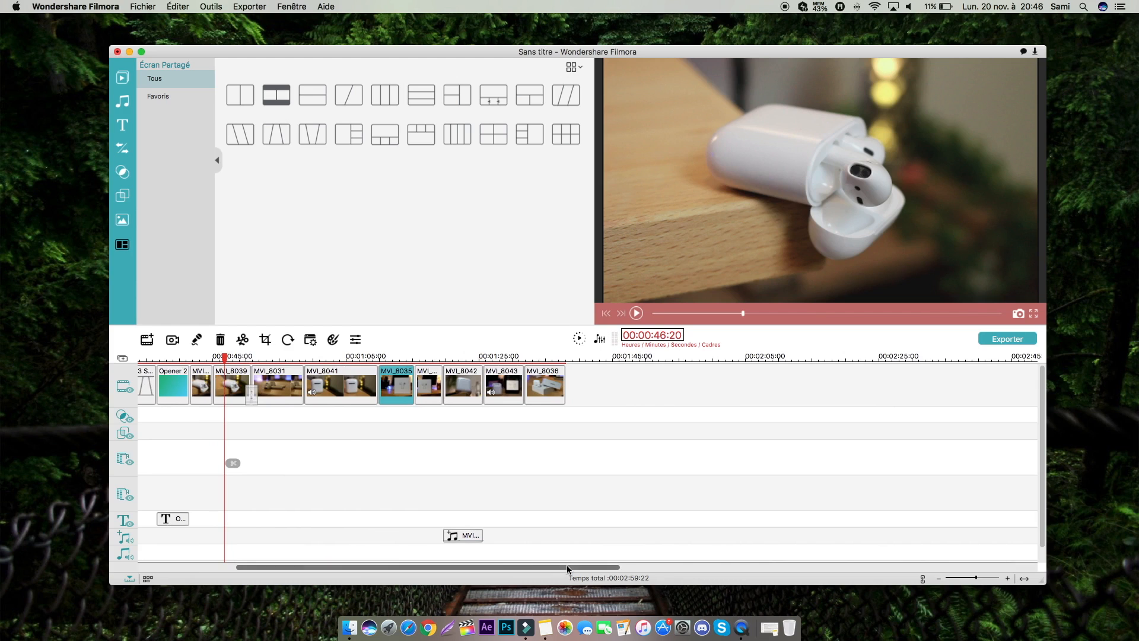
left_click_drag(567, 566, 423, 562)
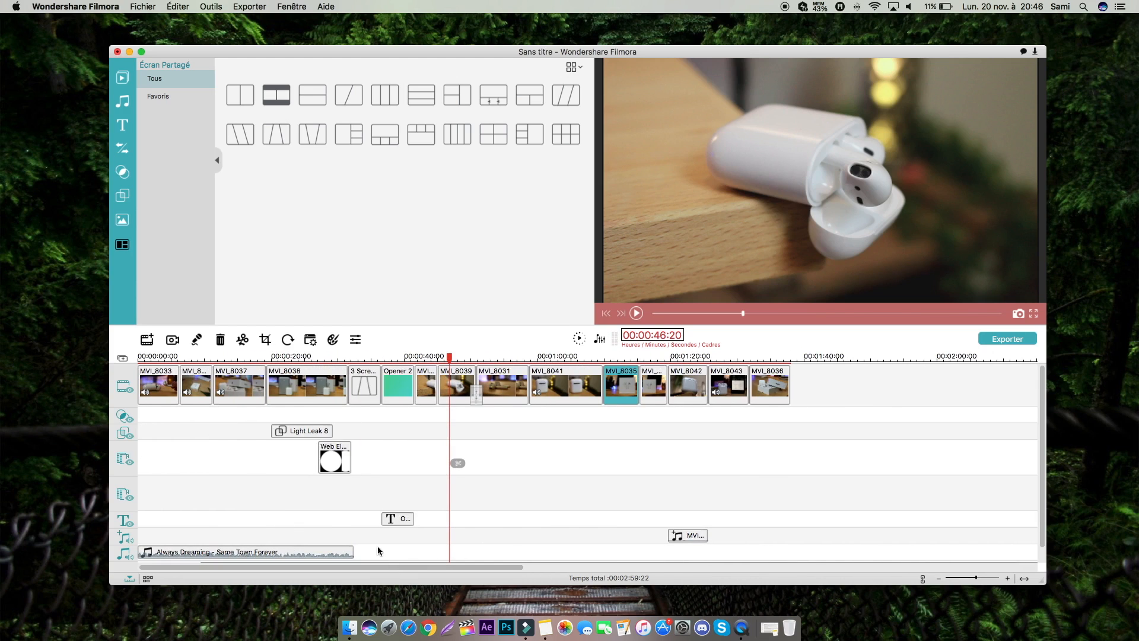
left_click_drag(243, 356, 238, 356)
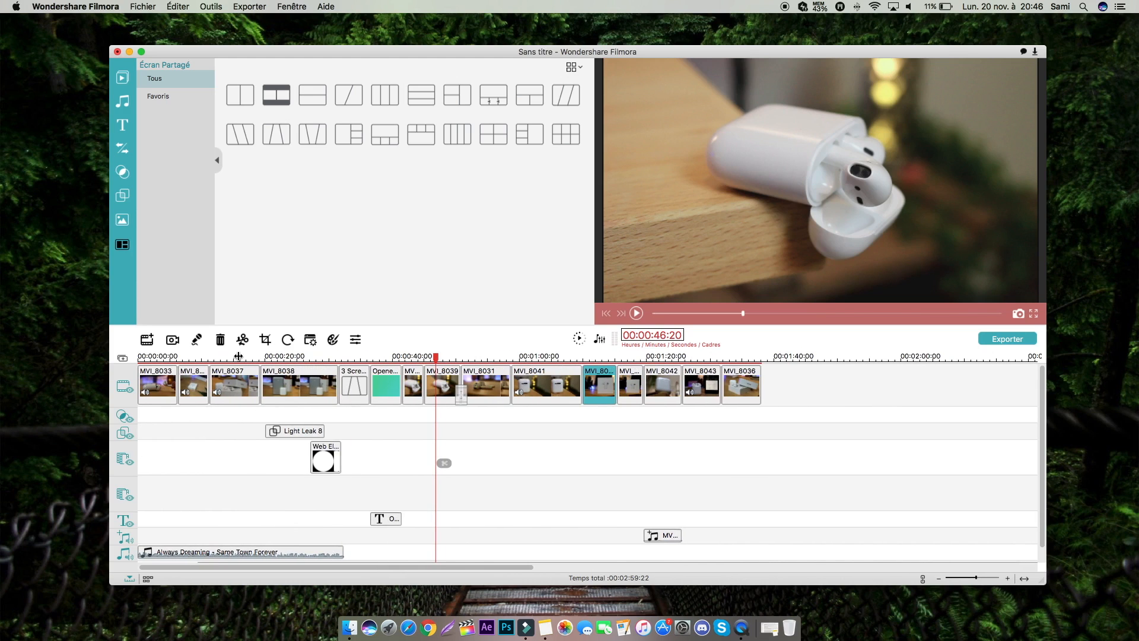
left_click(235, 357)
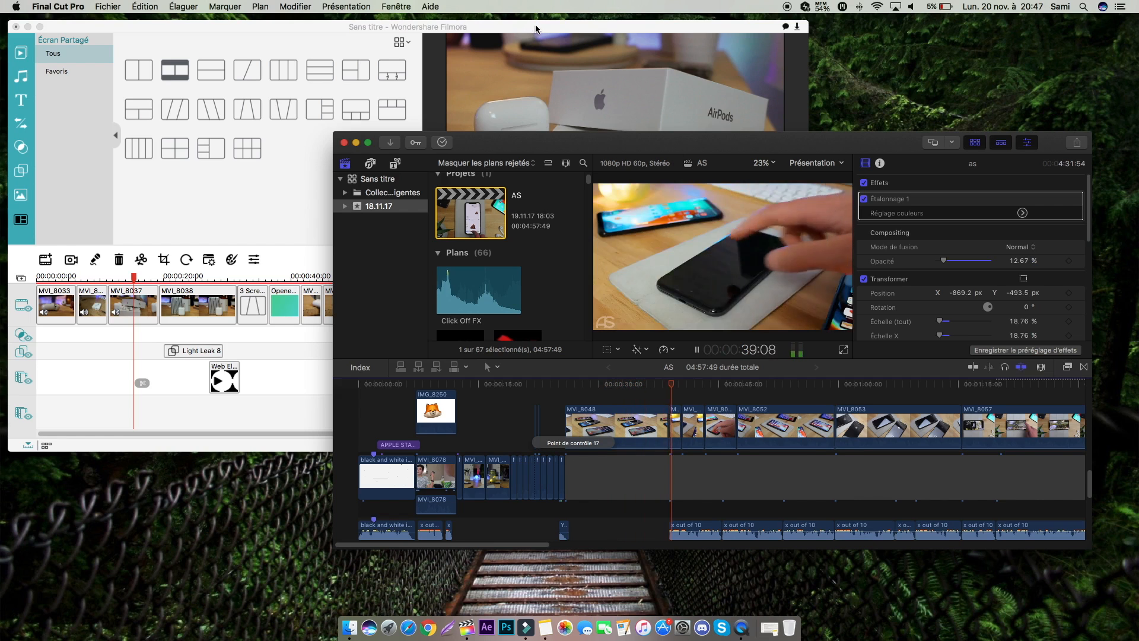
Reposition the Filmora window, and switch to Final Cut Pro to pause the AS project's playback at 59:02
left_click_drag(535, 29, 562, 41)
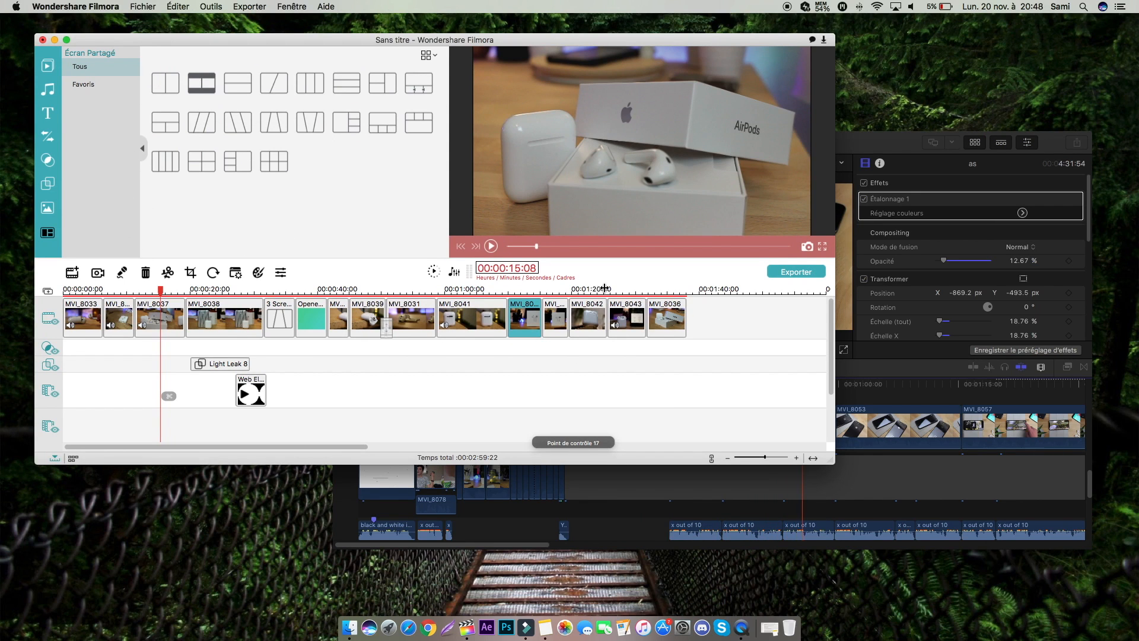
left_click(849, 404)
key("space")
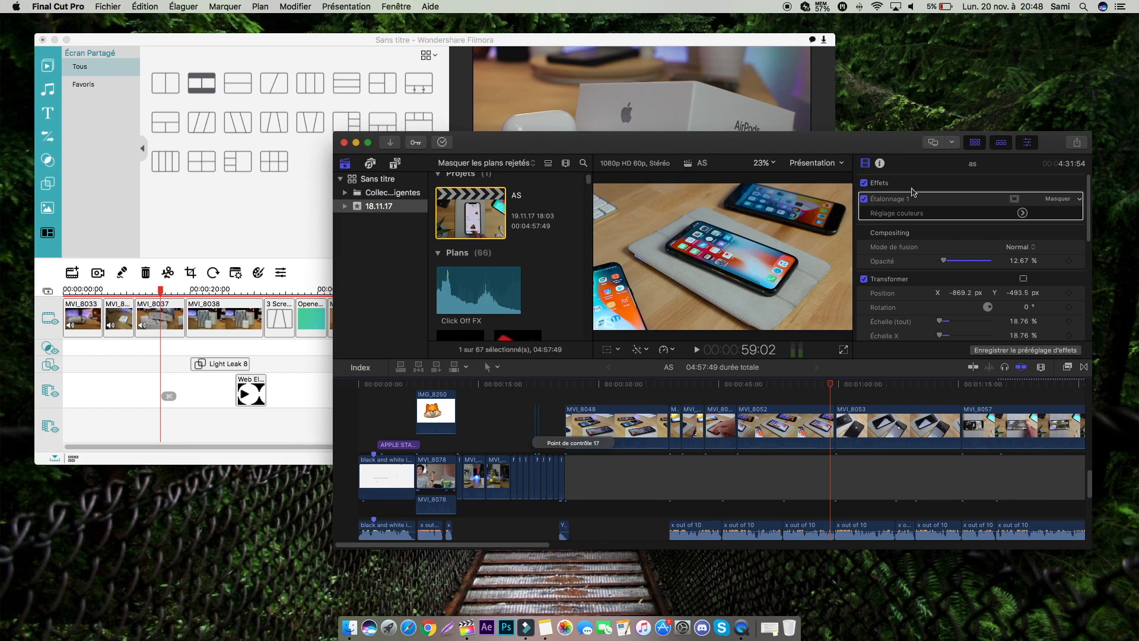
Switch to Filmora, view the colour and speed settings of the first MVI_8035 clip and close them
left_click(583, 112)
double_click(533, 324)
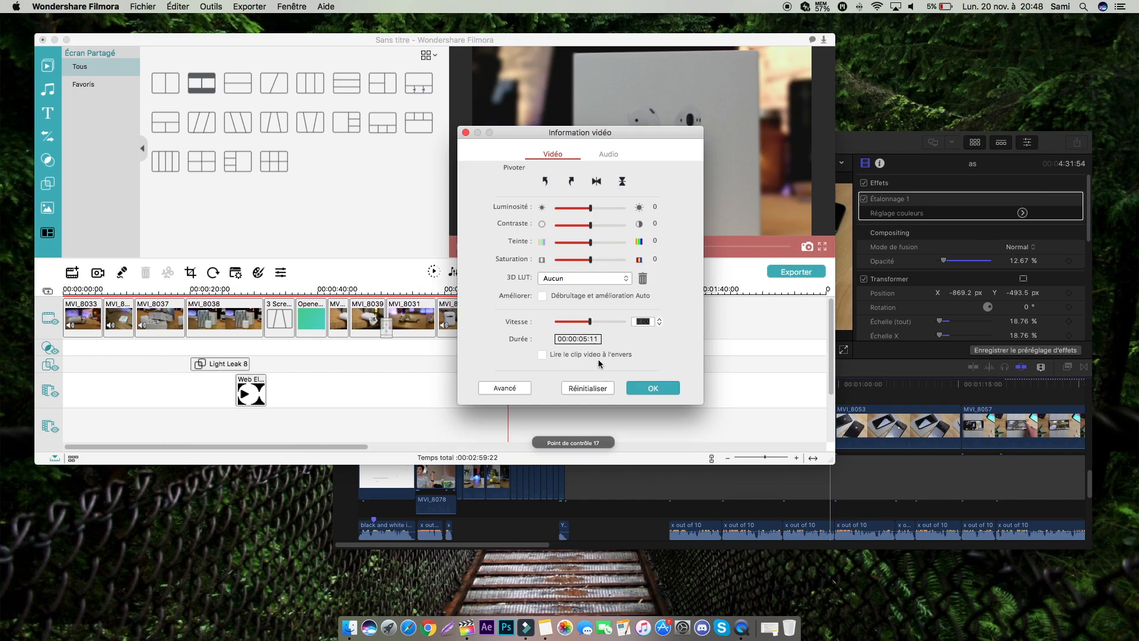
left_click(636, 395)
Switch to Final Cut Pro and look through its installed titles and the songs in its iTunes library
left_click(890, 295)
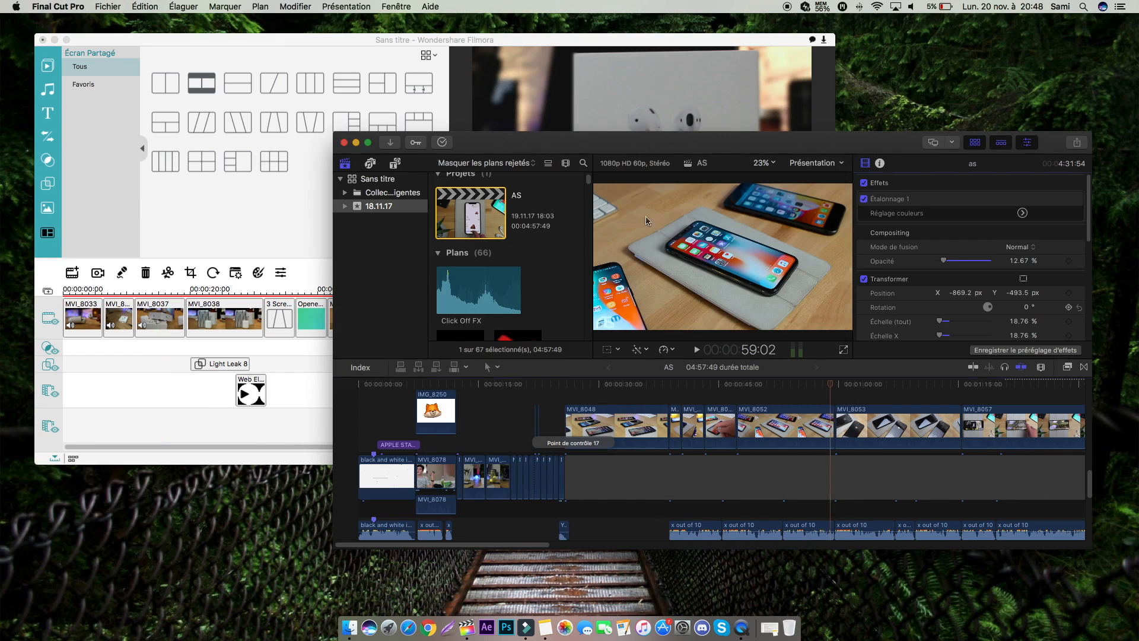
left_click(370, 165)
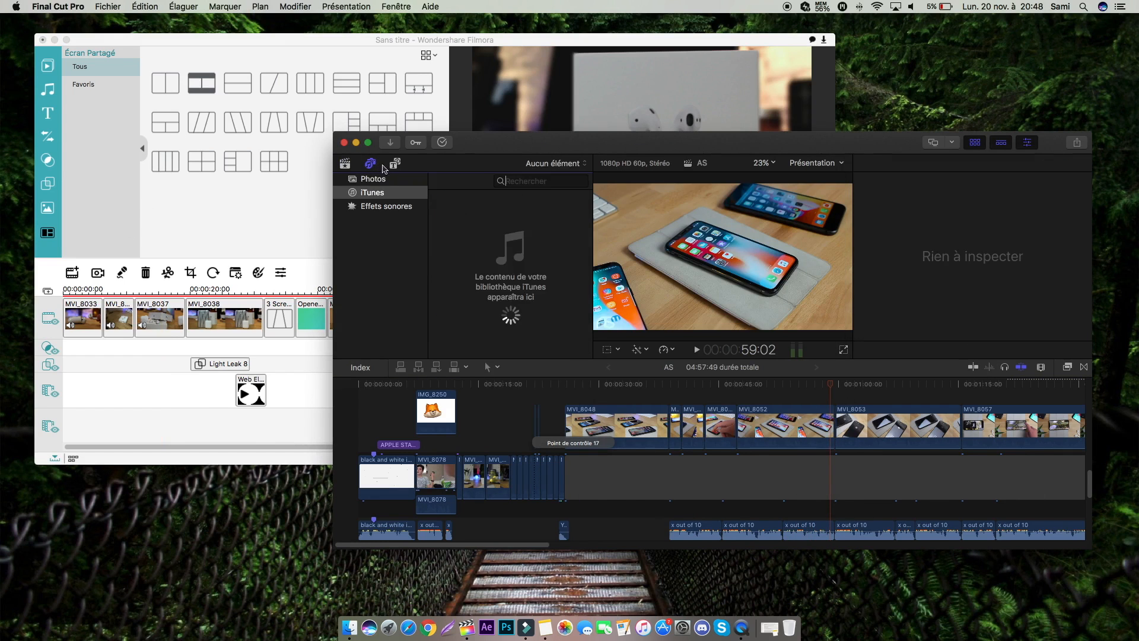
left_click(395, 164)
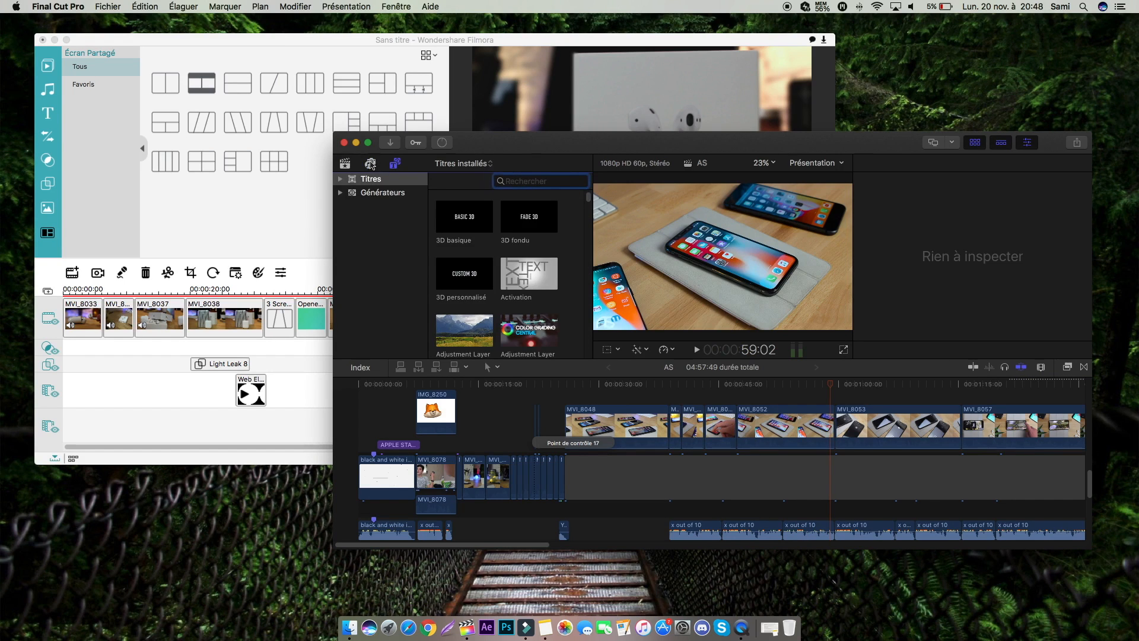
left_click(371, 164)
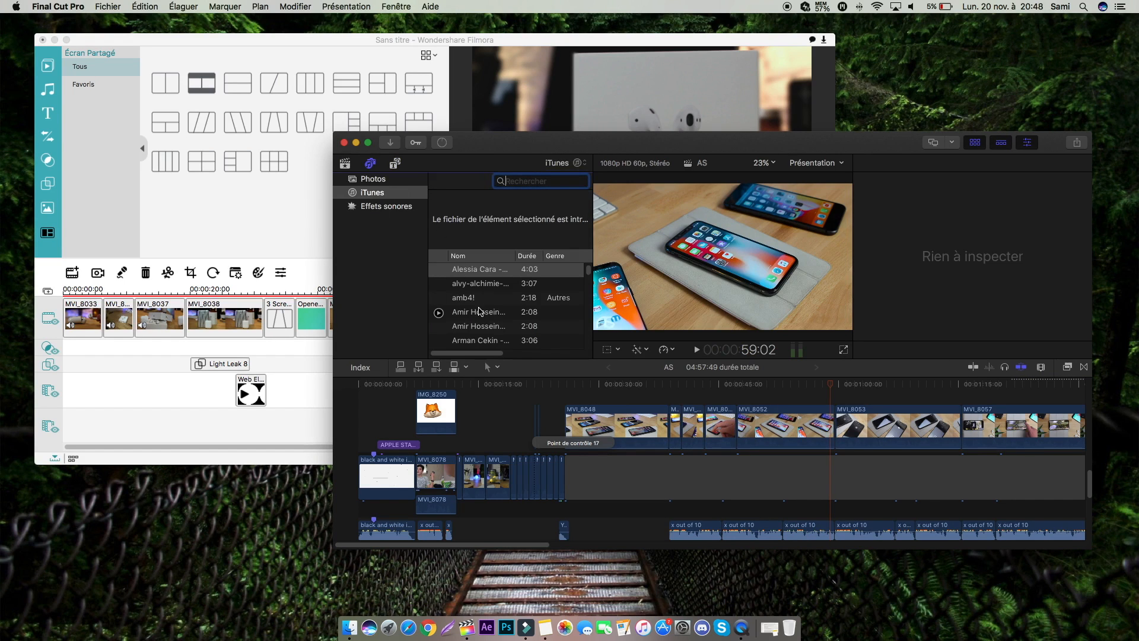
scroll(480, 310, "down", 15)
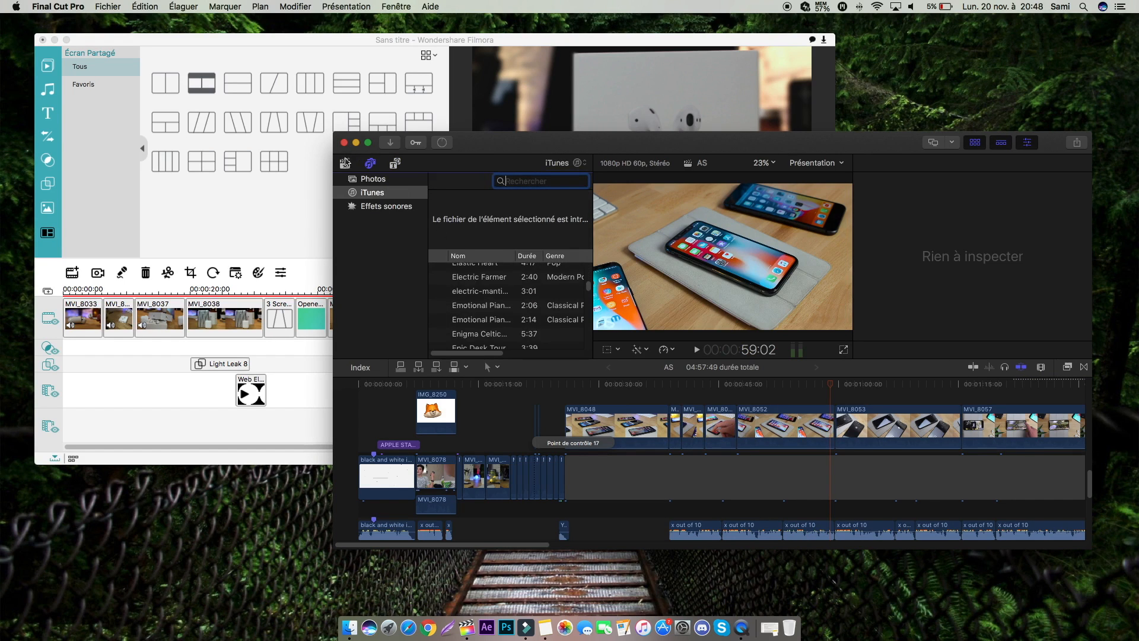
Switch to Filmora and look through its music library and the Effet Sonore sounds for comparison with Final Cut Pro
left_click(228, 187)
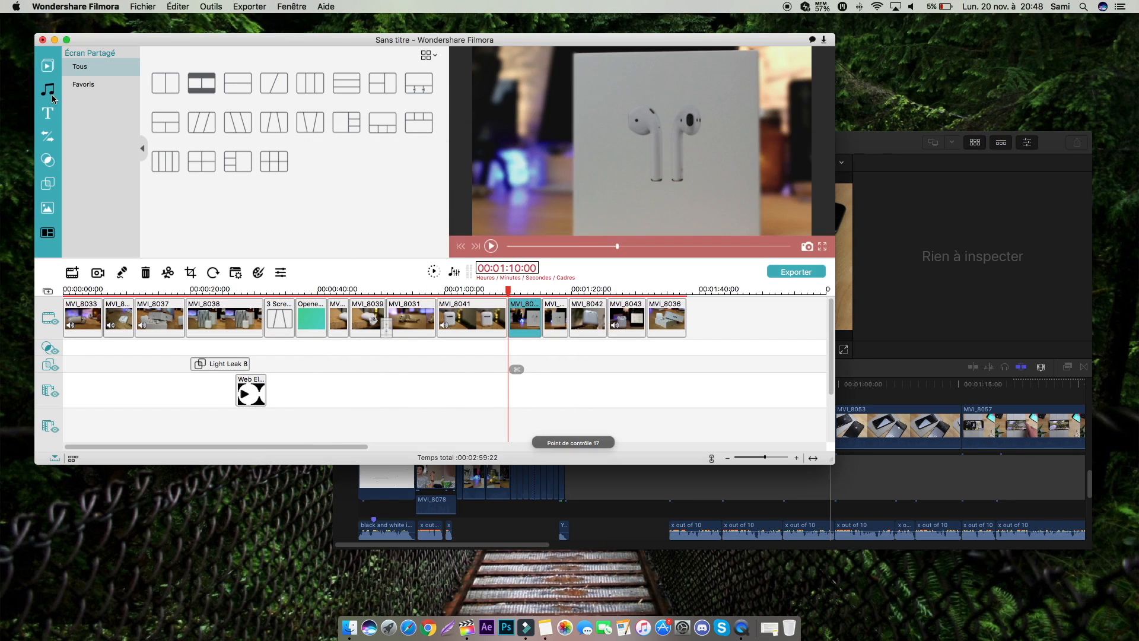
left_click(47, 89)
left_click(945, 312)
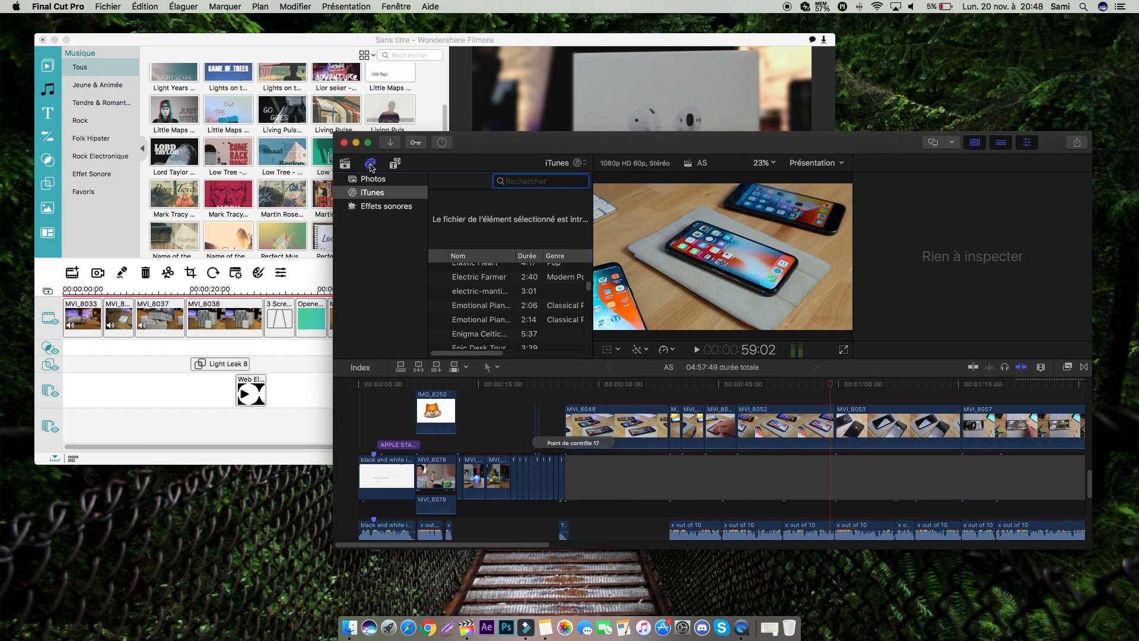
left_click(91, 174)
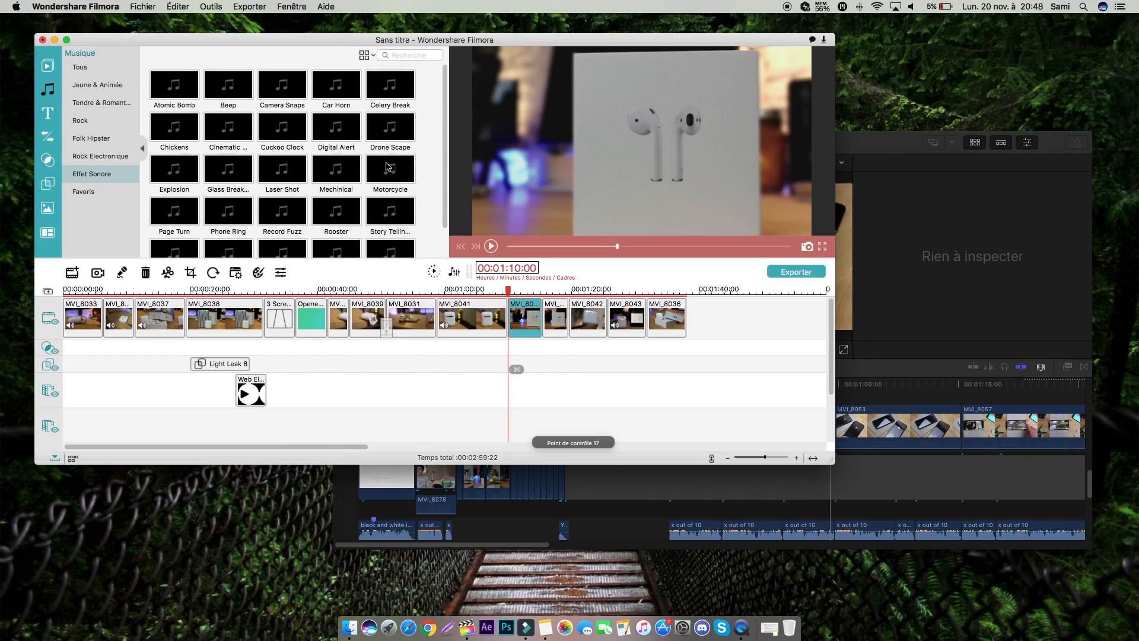
scroll(412, 148, "down", 3)
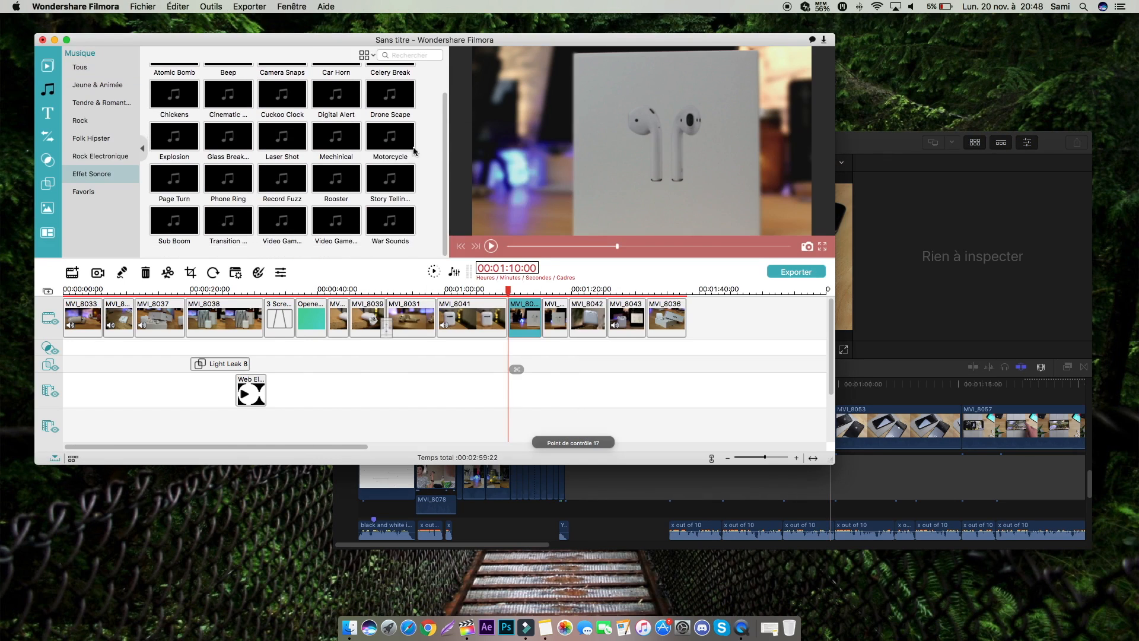
Switch to Final Cut Pro and look further down the list of iTunes audio files
left_click(937, 292)
scroll(528, 306, "down", 5)
scroll(536, 317, "down", 5)
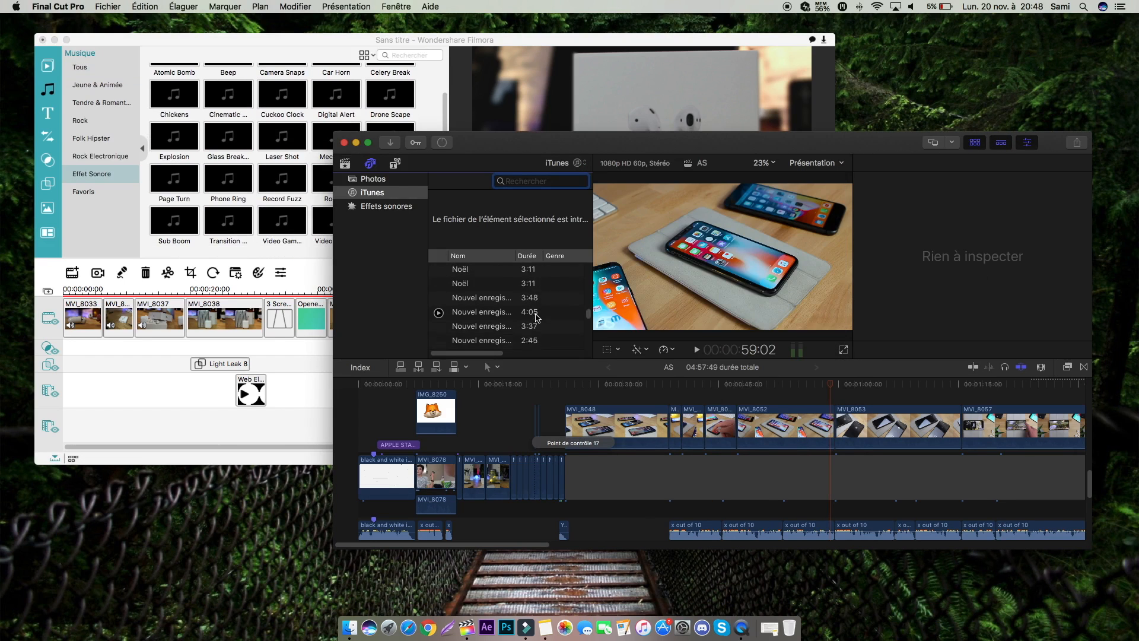
scroll(536, 318, "down", 8)
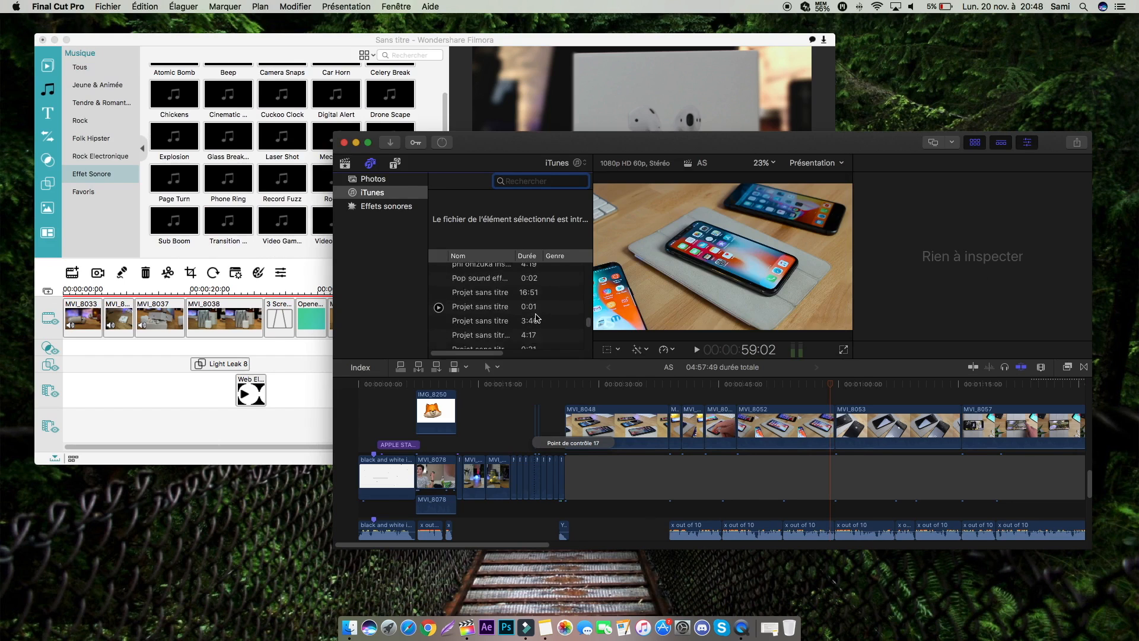
Look through the clips of the 18.11.17 event in Final Cut Pro, shift its window slightly and return to Filmora
left_click(255, 229)
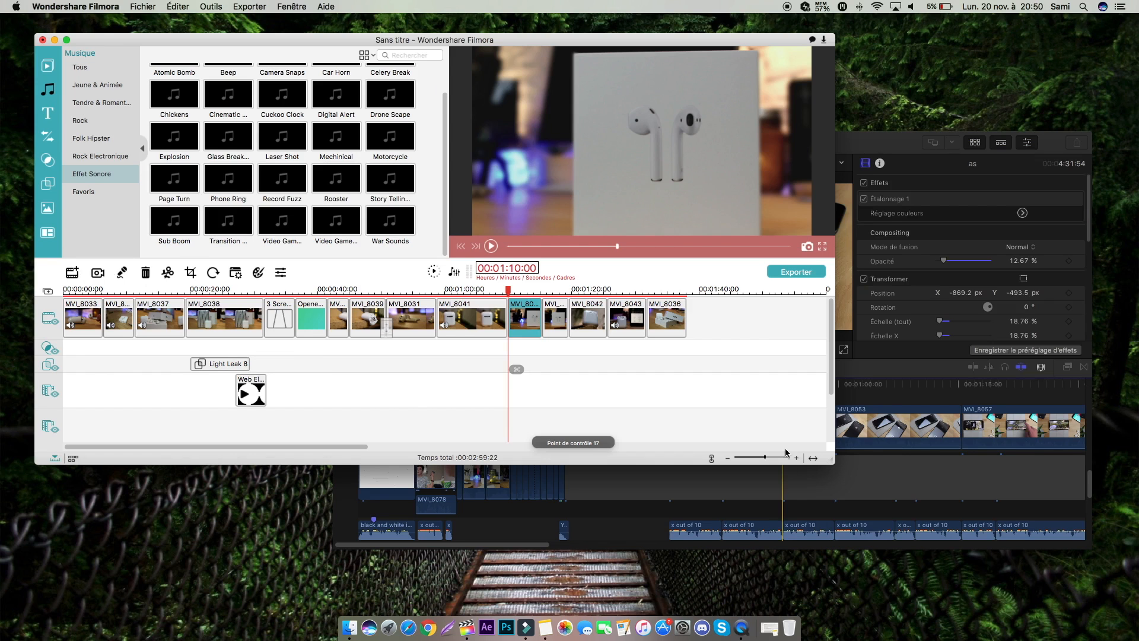
left_click(852, 480)
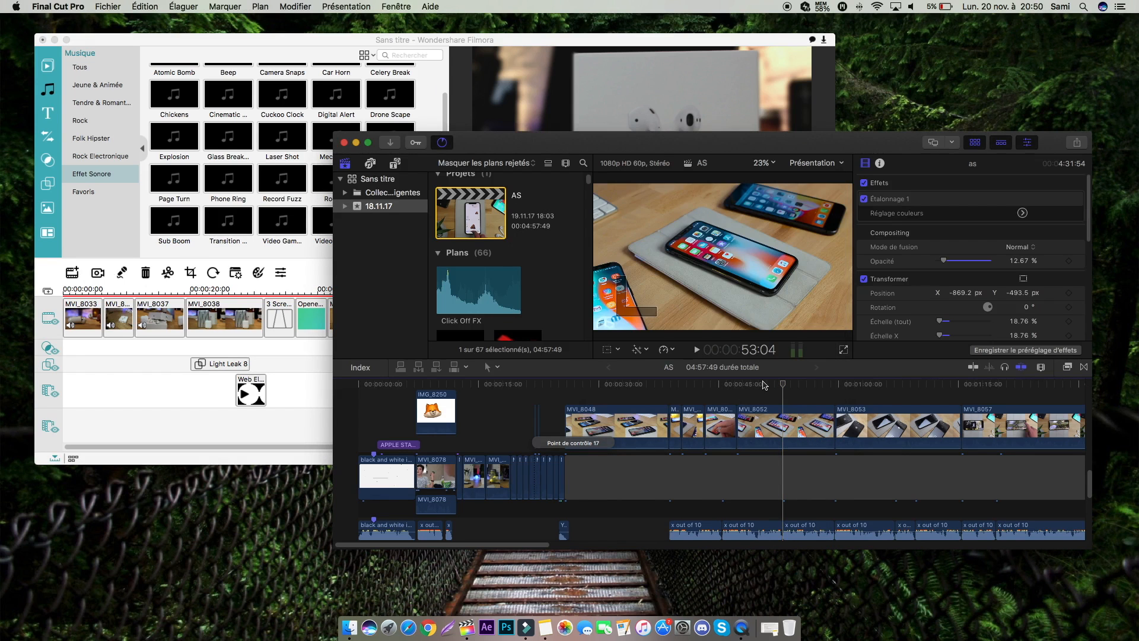
scroll(573, 164, "down", 15)
left_click_drag(579, 144, 583, 154)
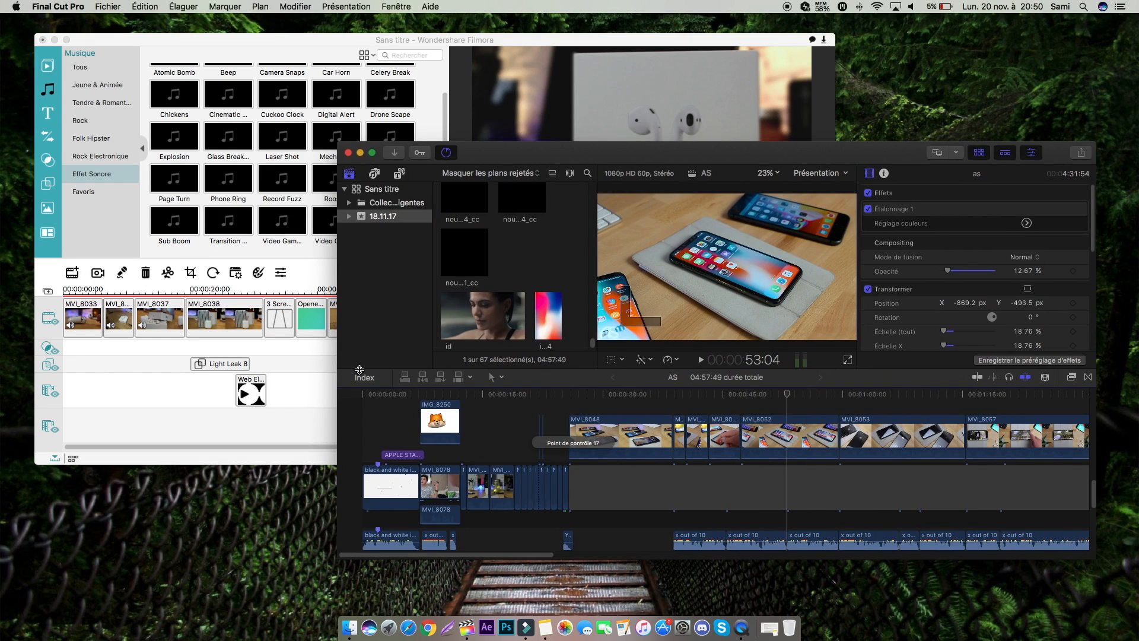
left_click(314, 378)
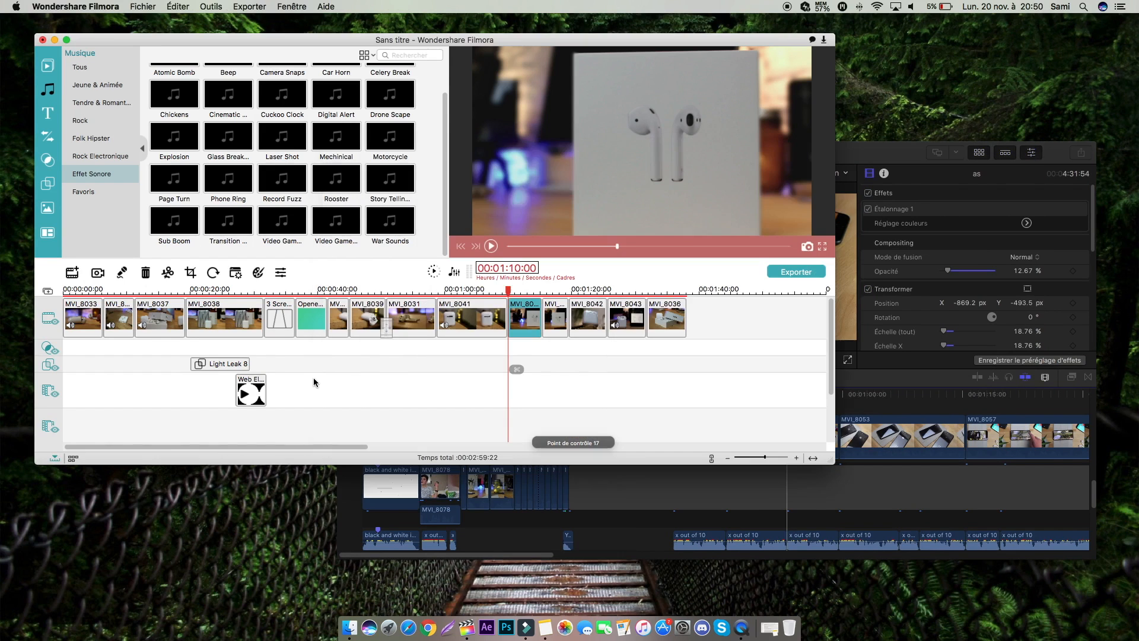